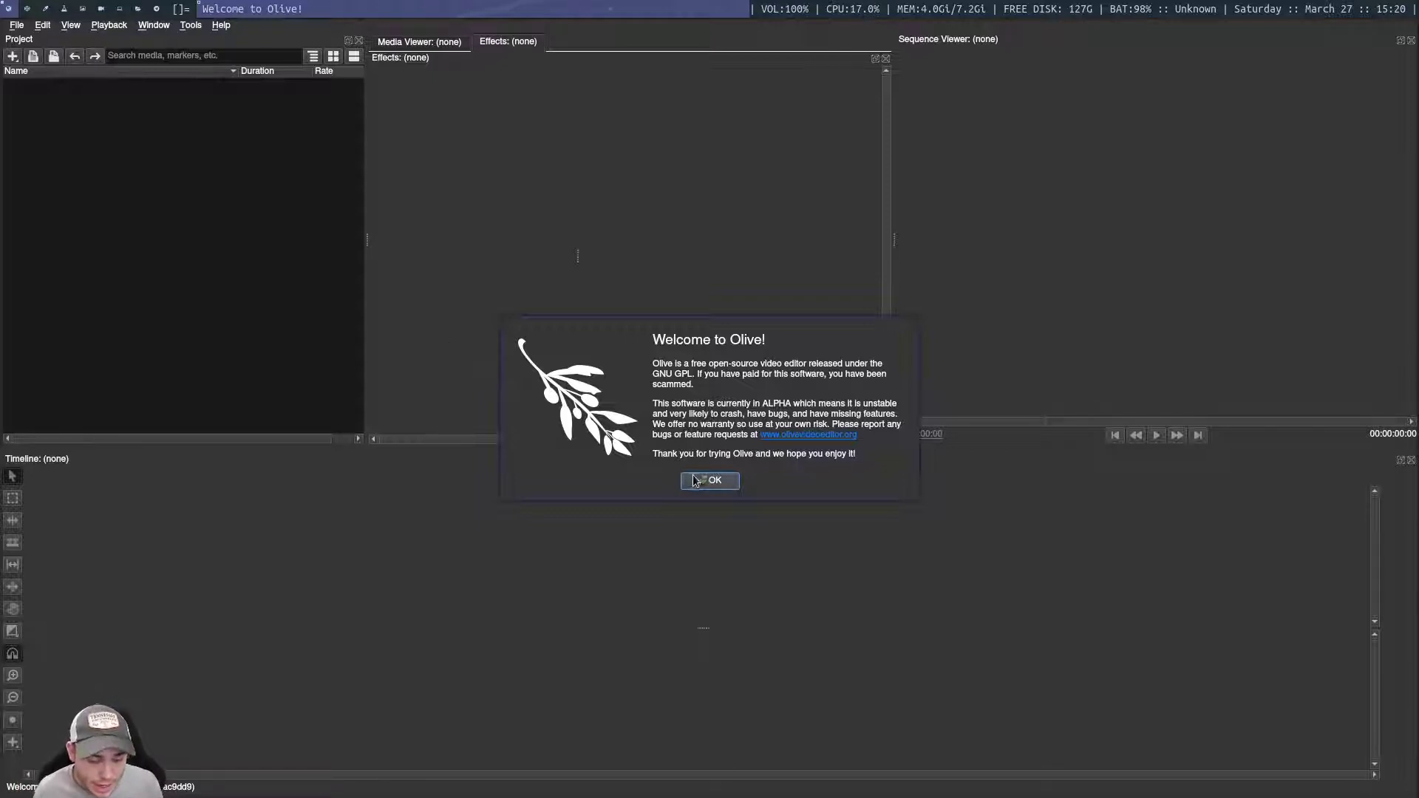
Step: Close the Welcome to Olive dialog to land on an empty untitled project
{"action": "left_click", "coordinate": [699, 484]}
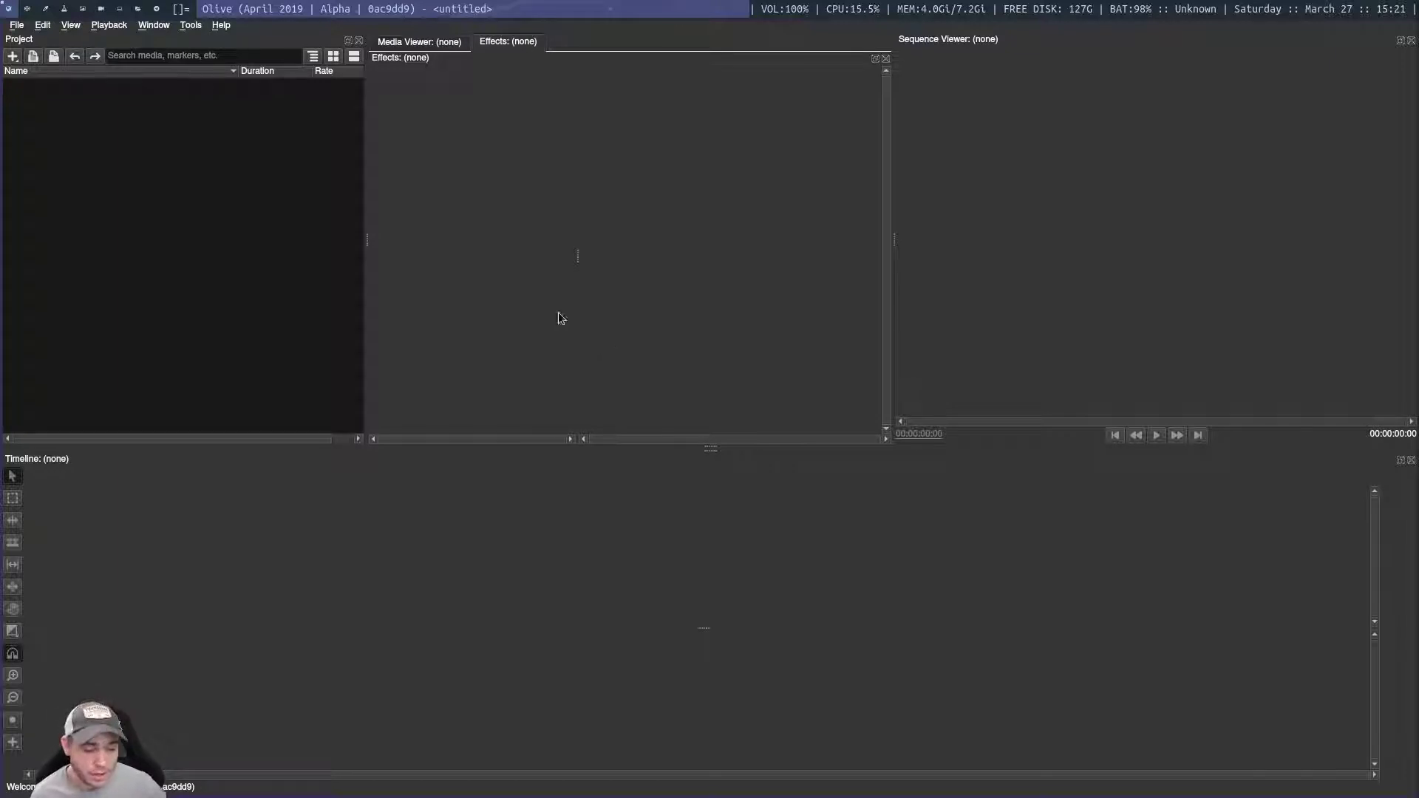
{"action": "double_click", "coordinate": [224, 194]}
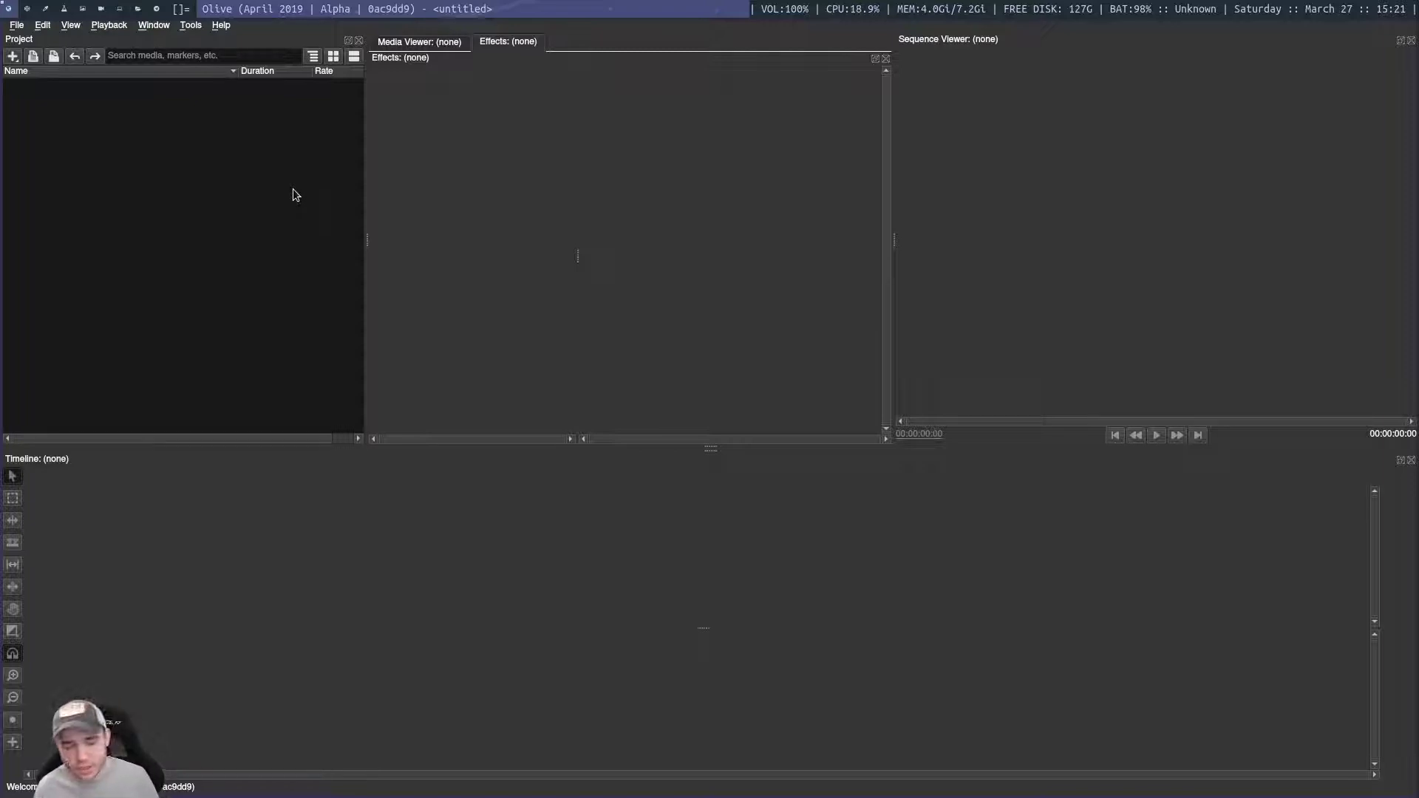
Step: Import 'Playing Super Tux Cart Look At Dem Graphics.mp4' from the Videos folder into the project
{"action": "right_click", "coordinate": [150, 144]}
{"action": "left_click", "coordinate": [188, 151]}
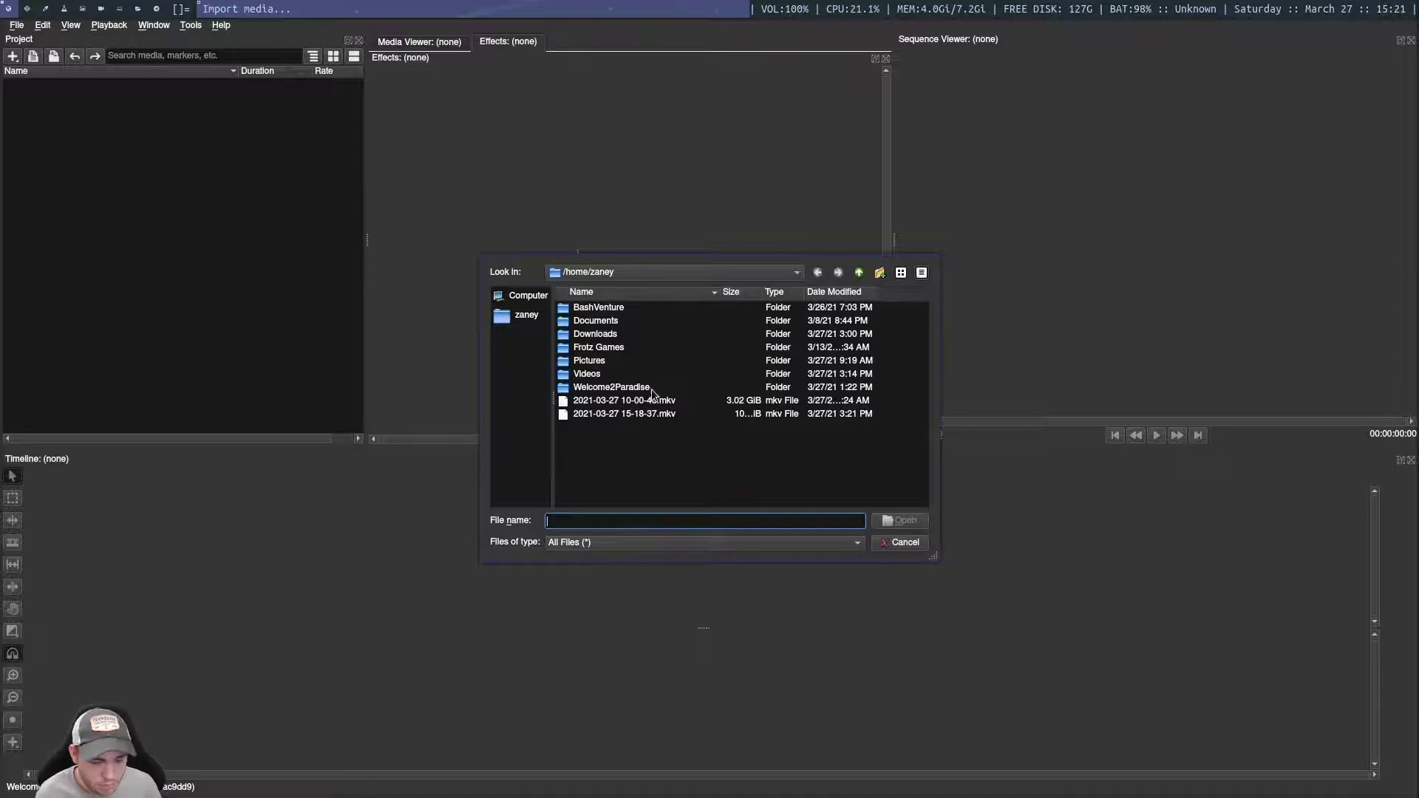
{"action": "double_click", "coordinate": [625, 373]}
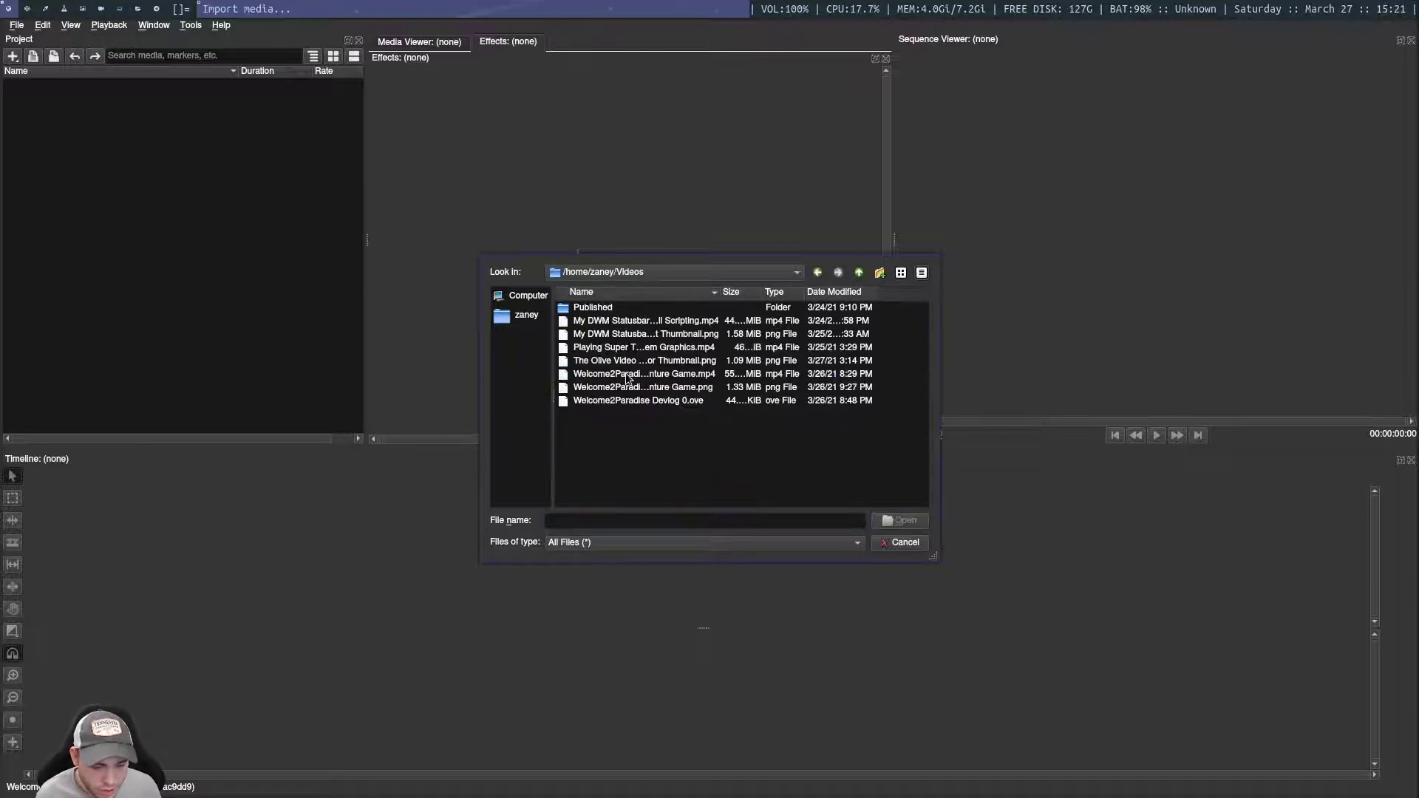
{"action": "left_click", "coordinate": [628, 350]}
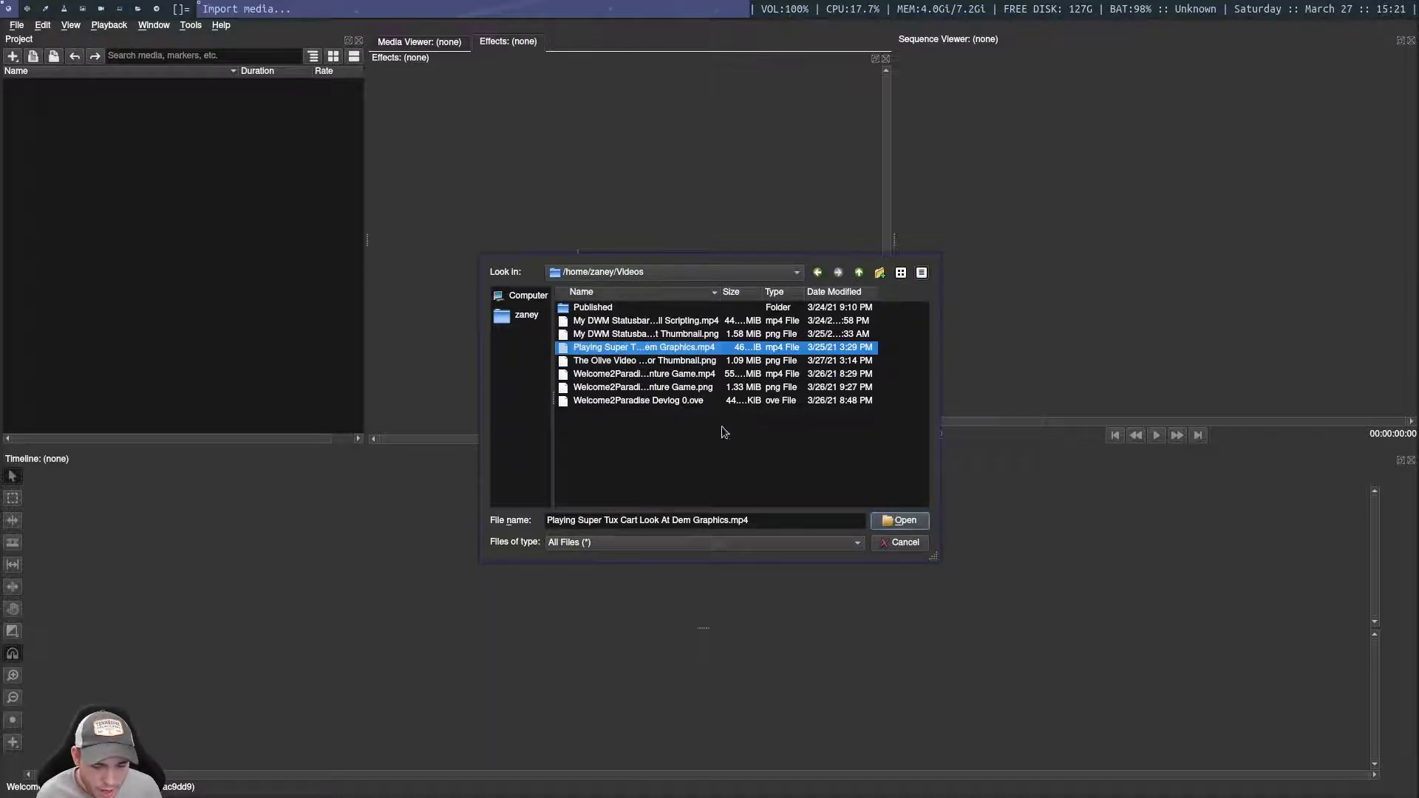
{"action": "left_click", "coordinate": [903, 521]}
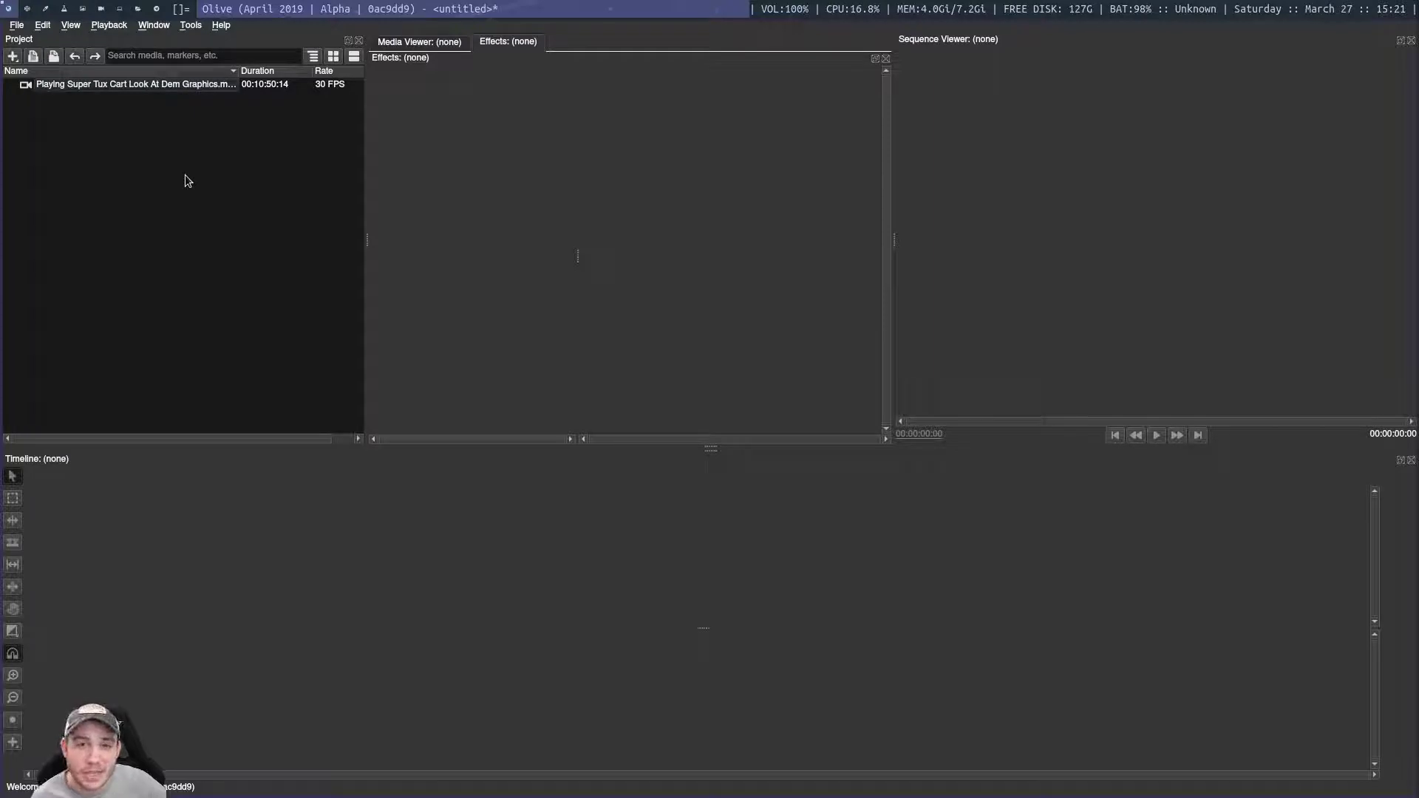
Step: Create a new 1080p sequence, Sequence 01, with its frame rate set to 30 FPS
{"action": "right_click", "coordinate": [175, 118]}
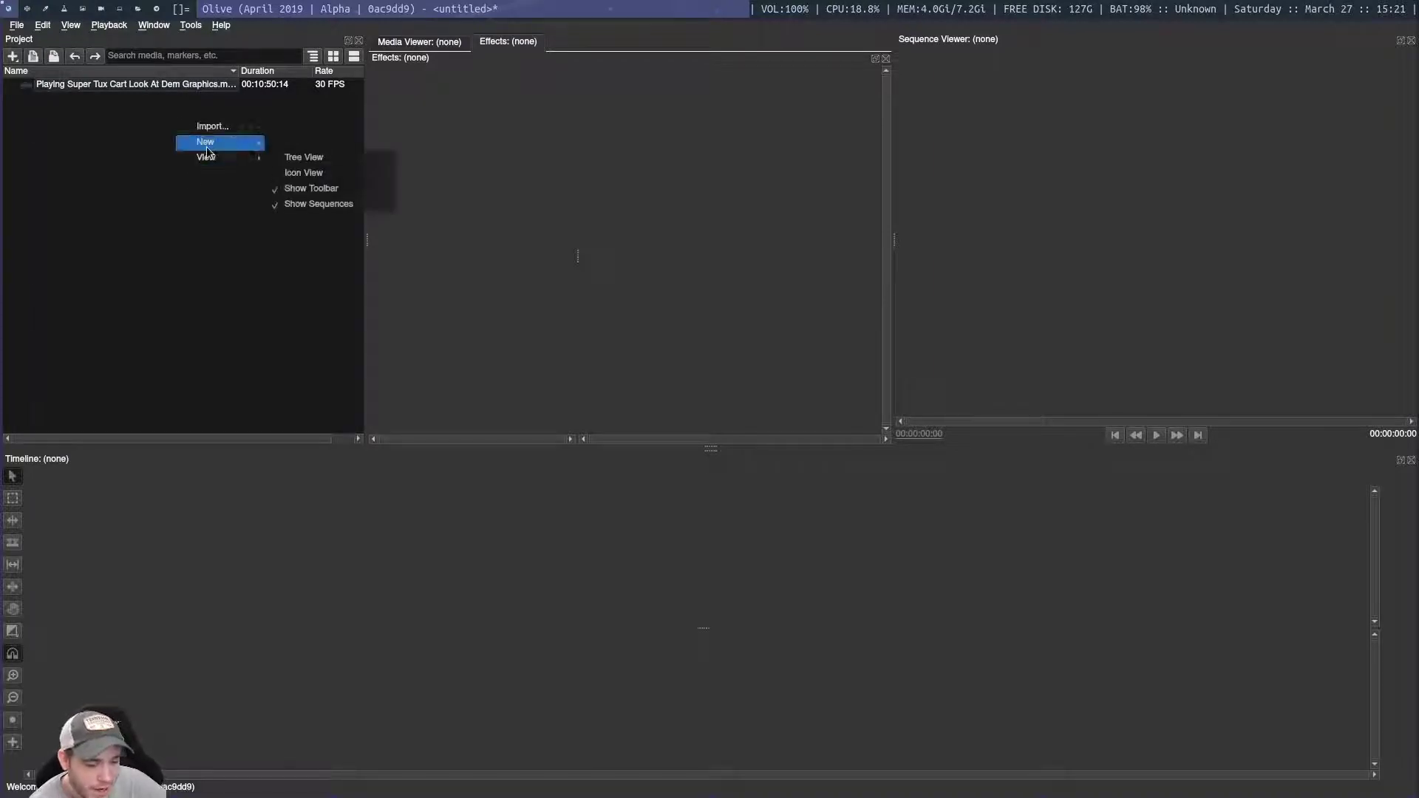
{"action": "mouse_move", "coordinate": [206, 147]}
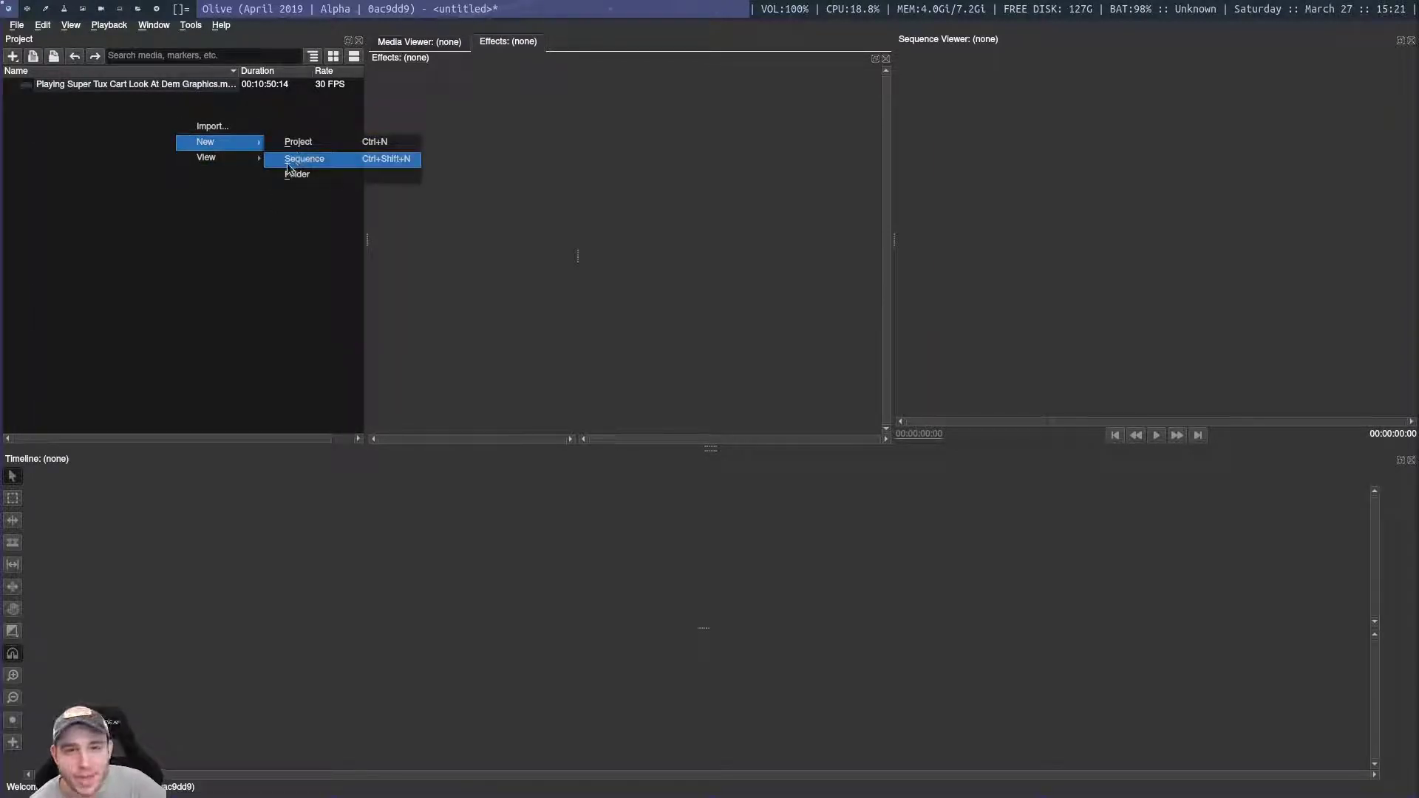
{"action": "left_click", "coordinate": [285, 164]}
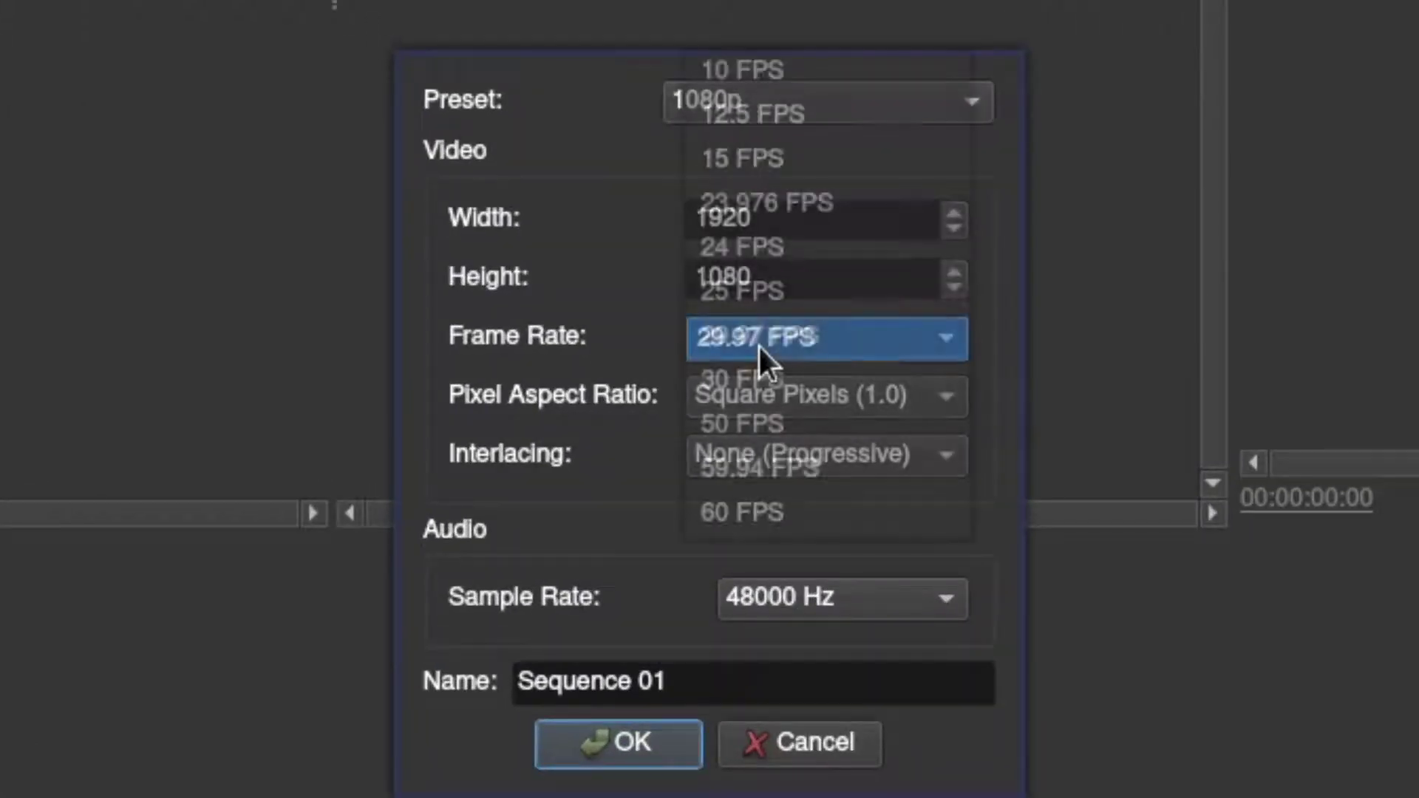
{"action": "left_click", "coordinate": [755, 373]}
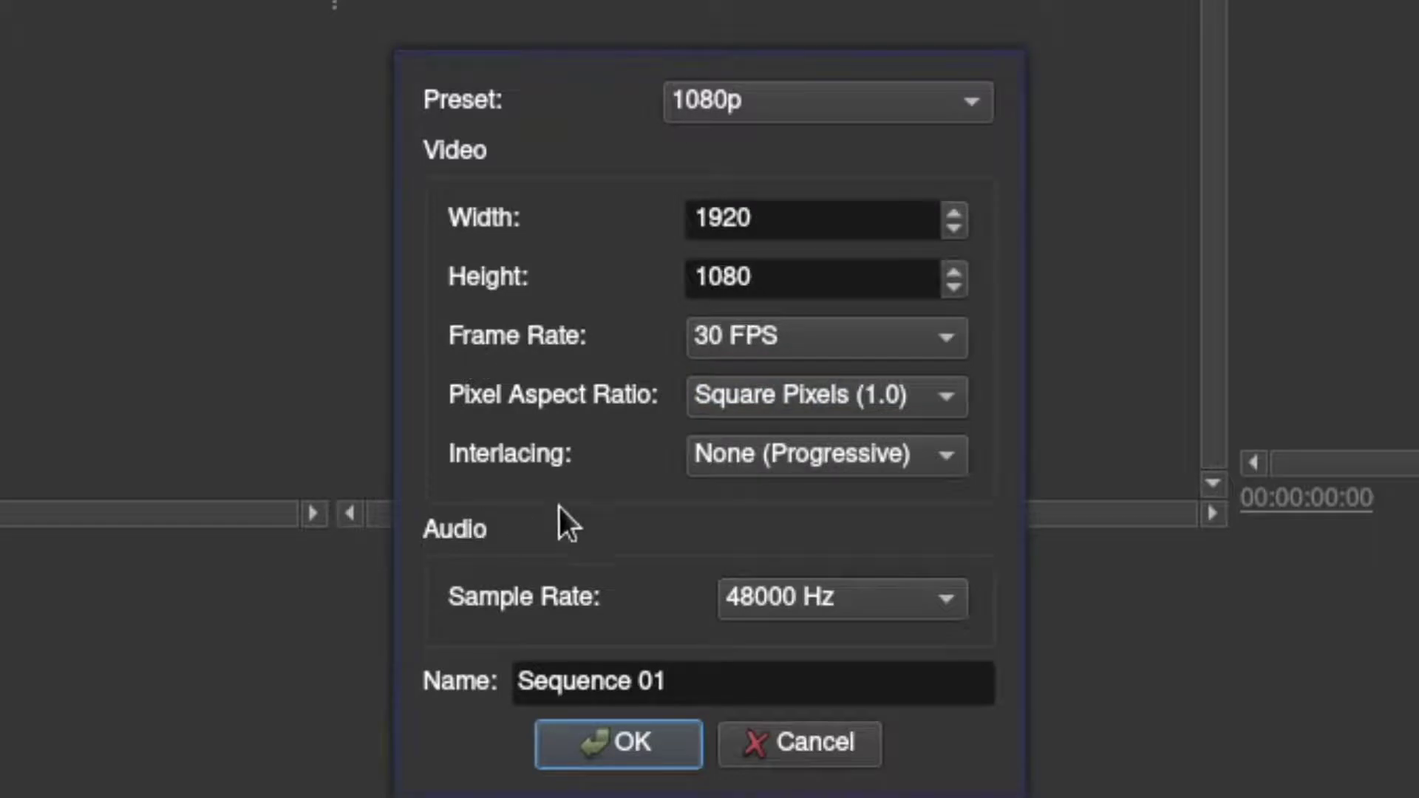
{"action": "left_click", "coordinate": [620, 743]}
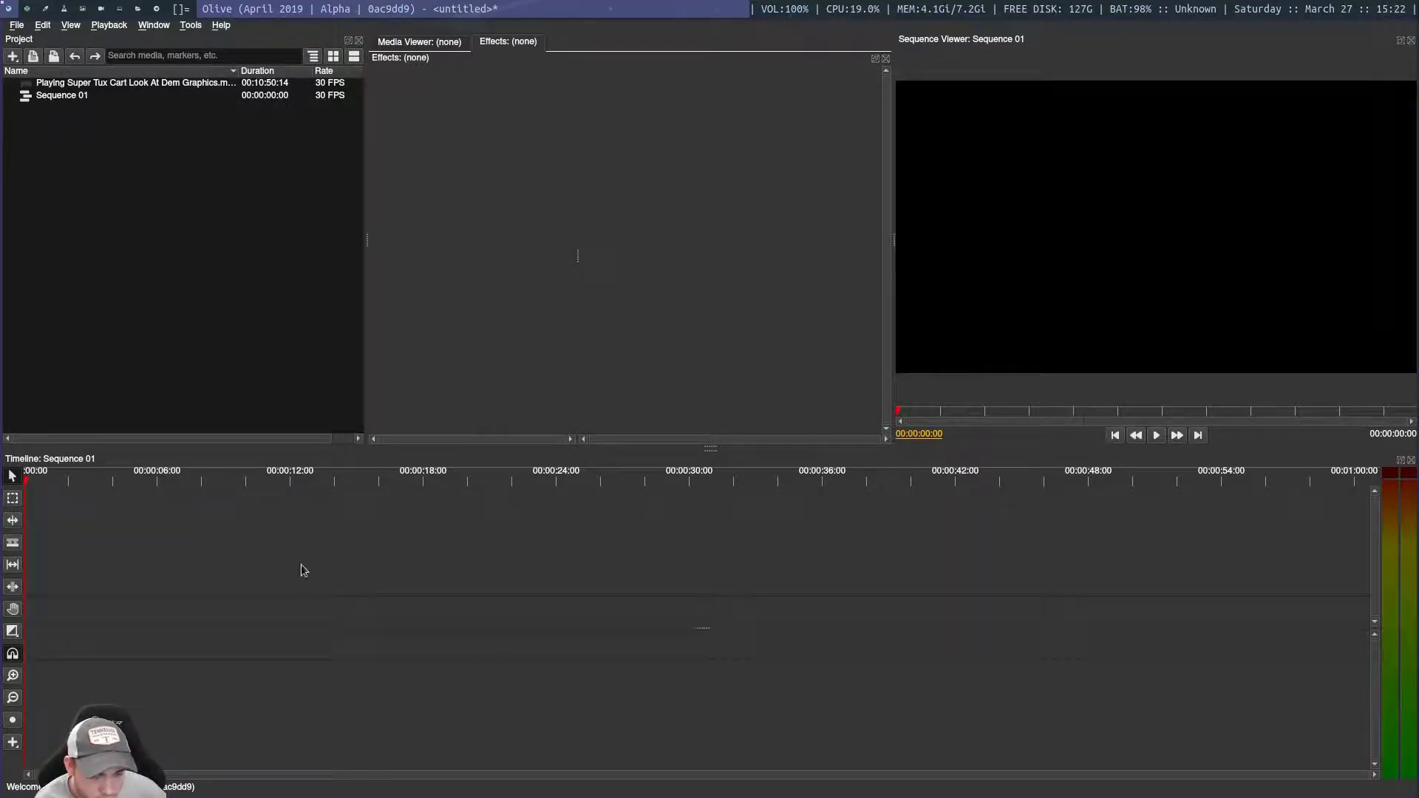
Step: Place the Super Tux Cart clip at the start of Sequence 01, deleting an accidental duplicate copy
{"action": "left_click_drag", "start_coordinate": [147, 84], "coordinate": [58, 631]}
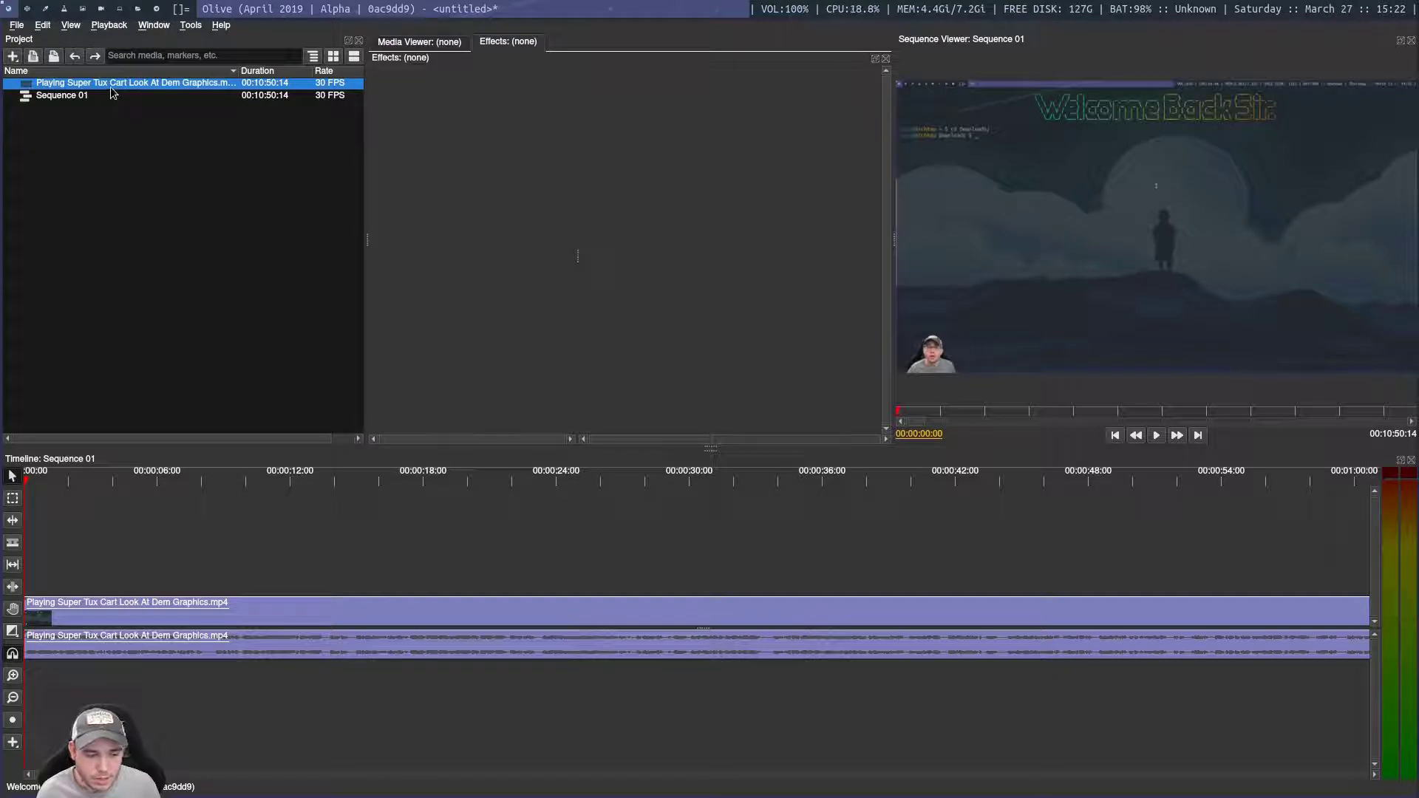
{"action": "left_click_drag", "start_coordinate": [111, 91], "coordinate": [251, 595]}
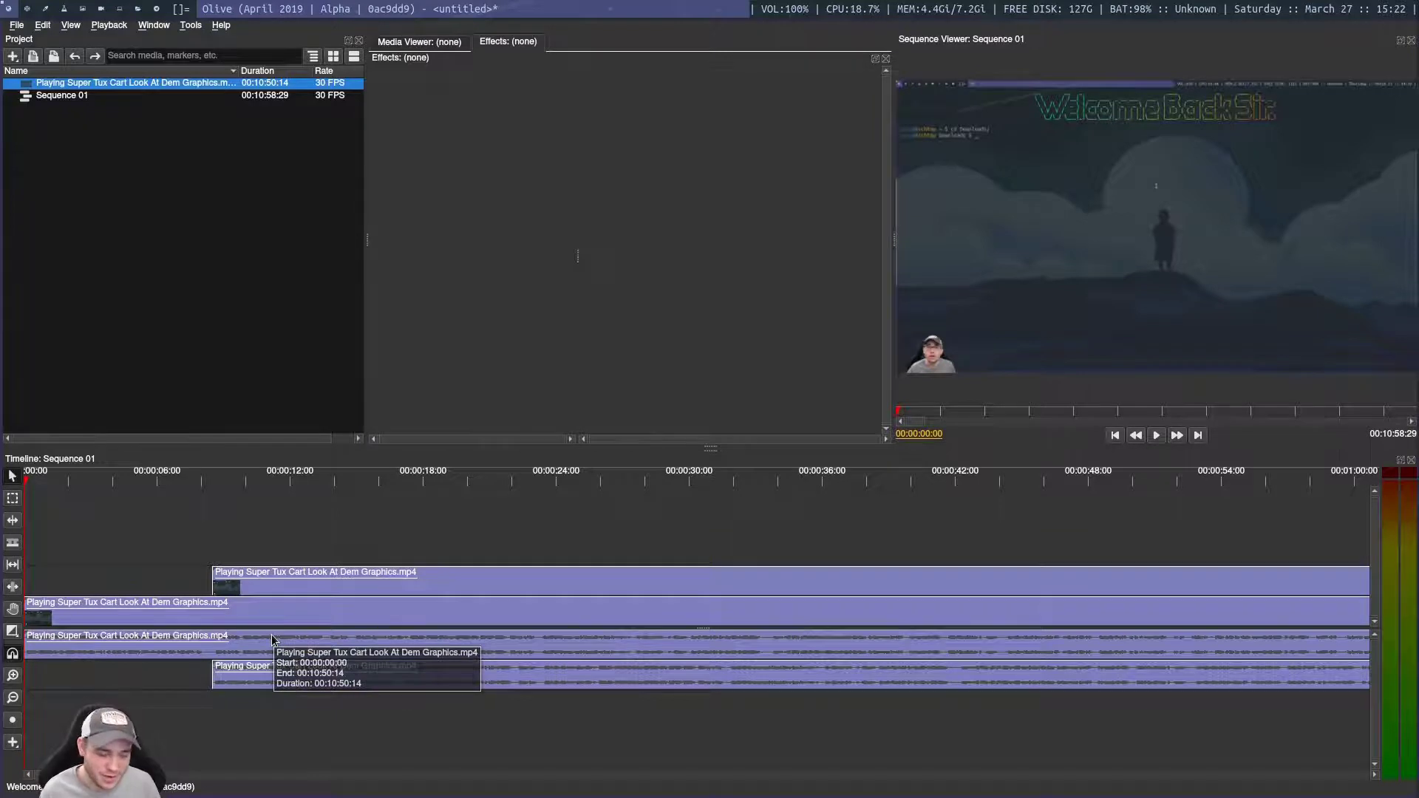
{"action": "left_click", "coordinate": [301, 583]}
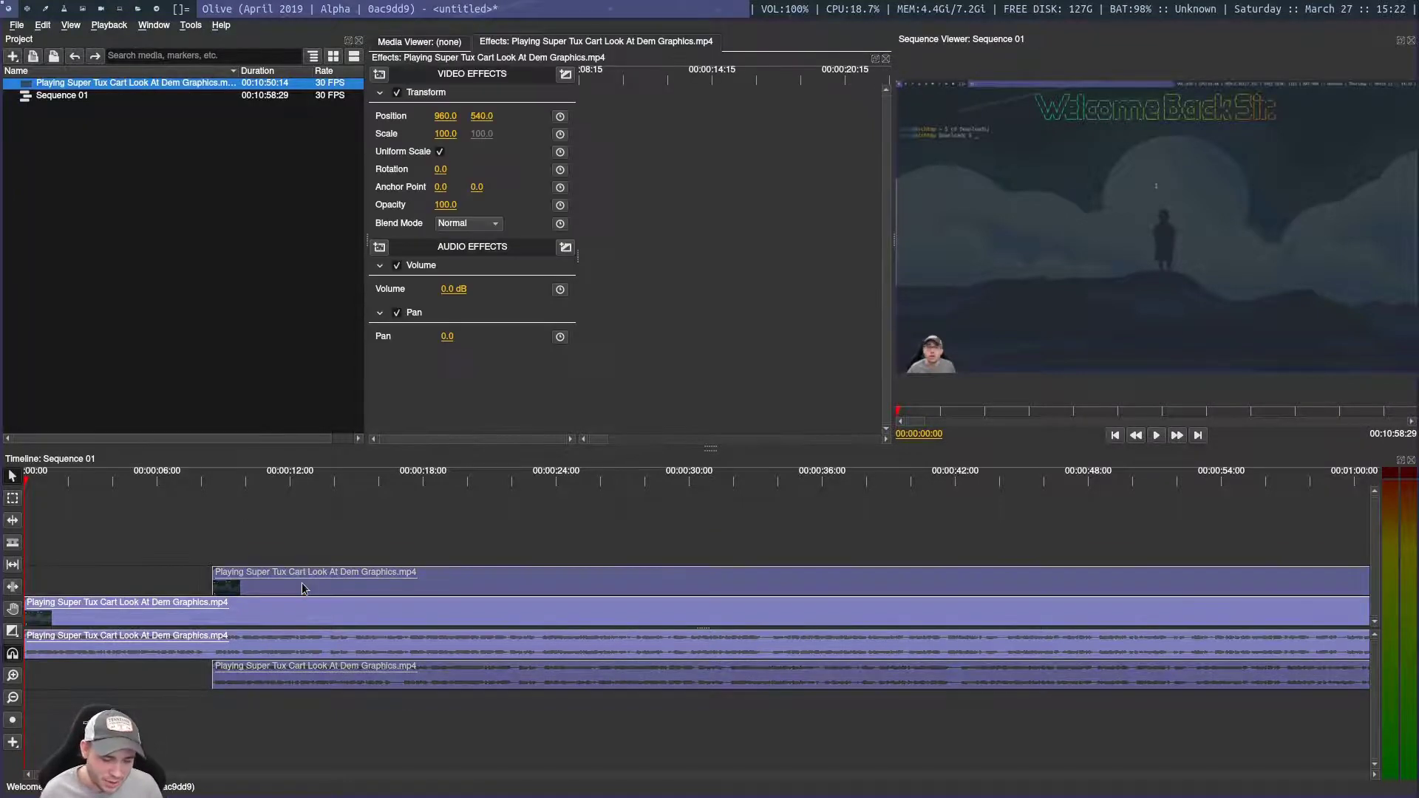
{"action": "key", "text": "Delete"}
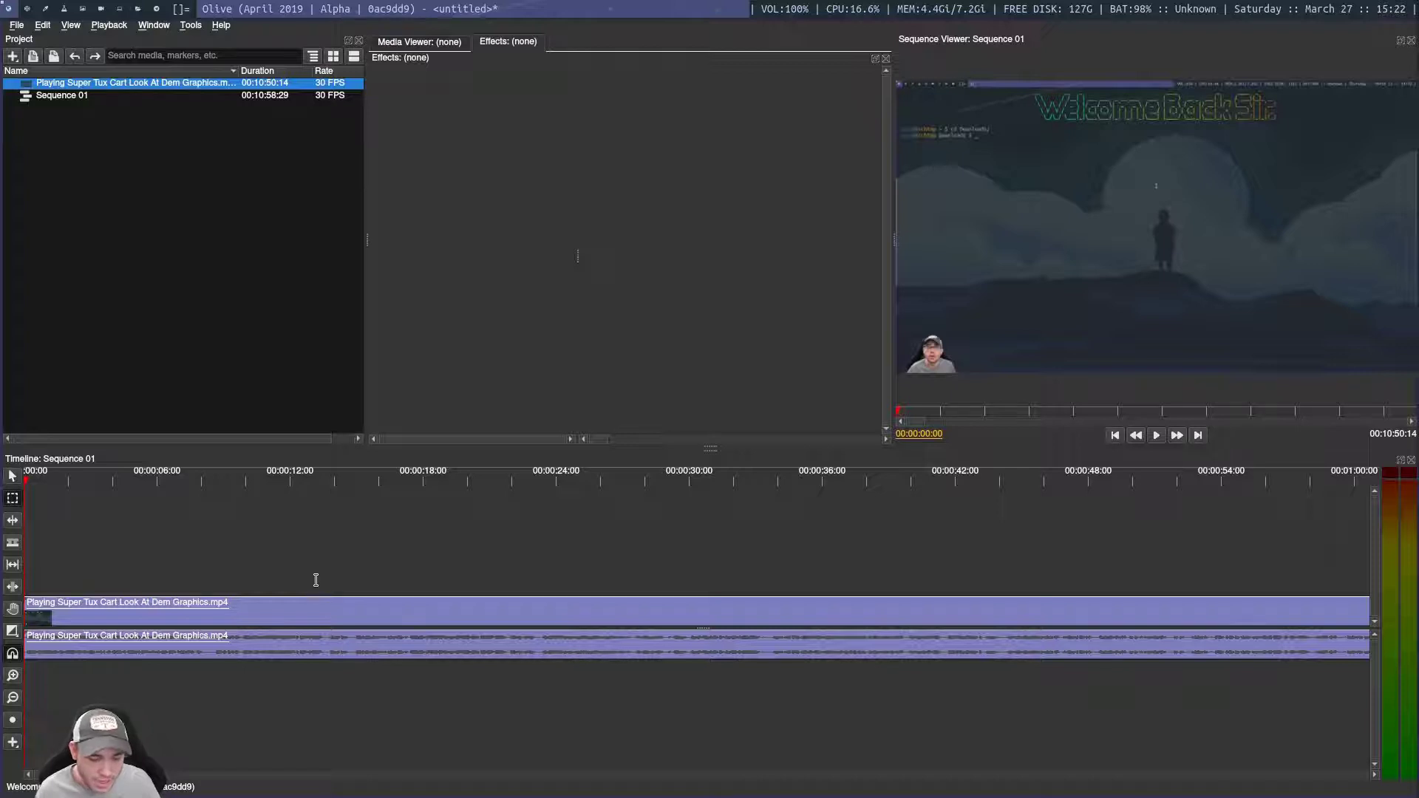
{"action": "left_click", "coordinate": [10, 505]}
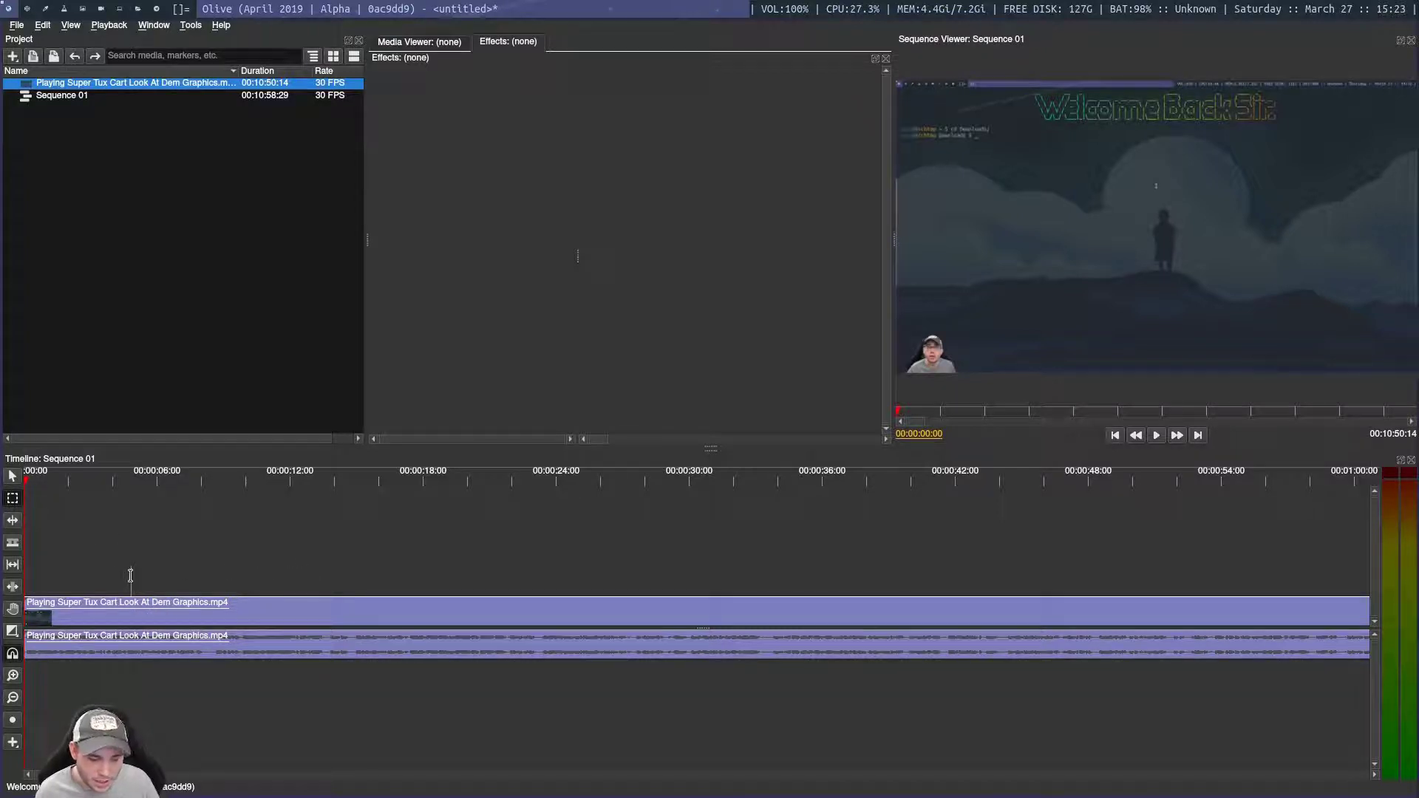
{"action": "key", "text": "v"}
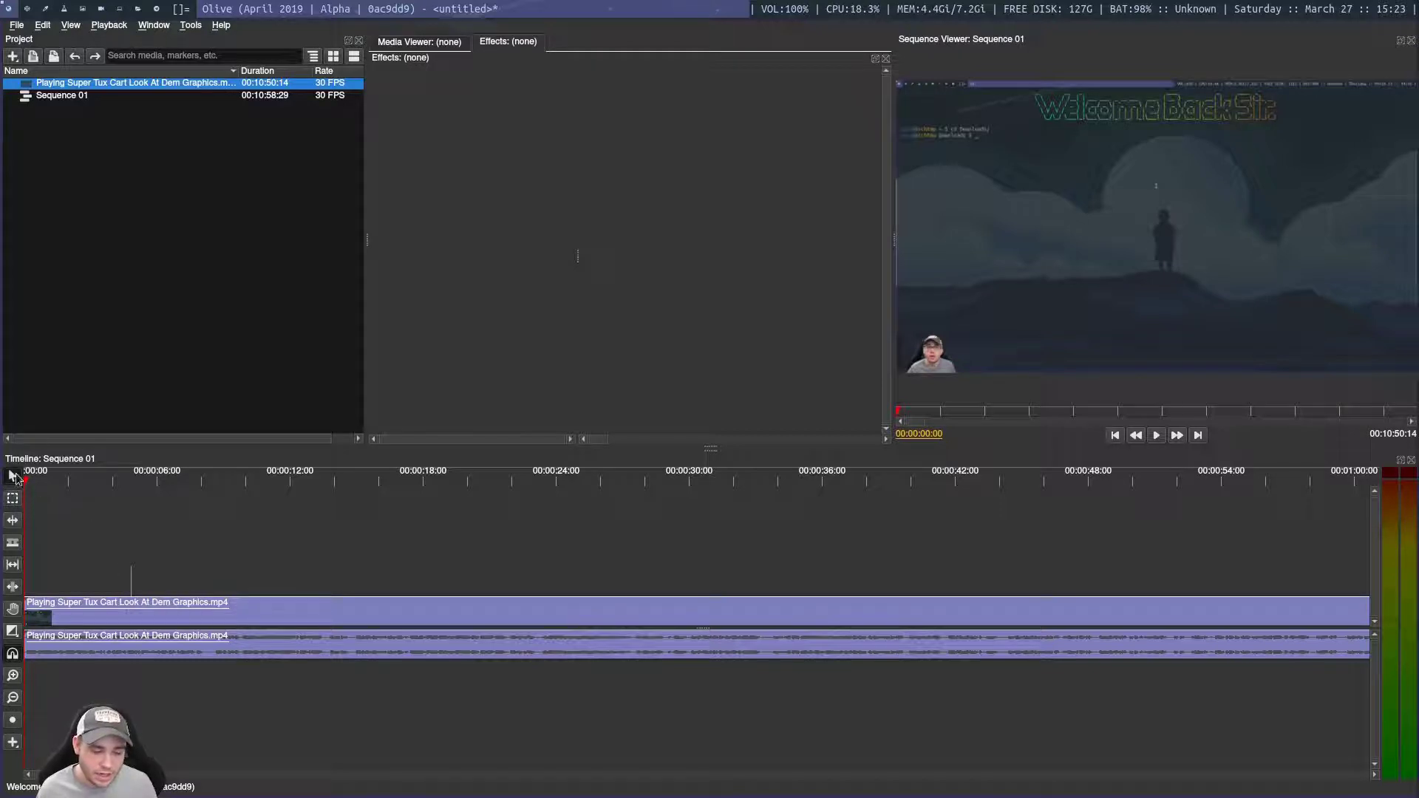
{"action": "left_click", "coordinate": [145, 618]}
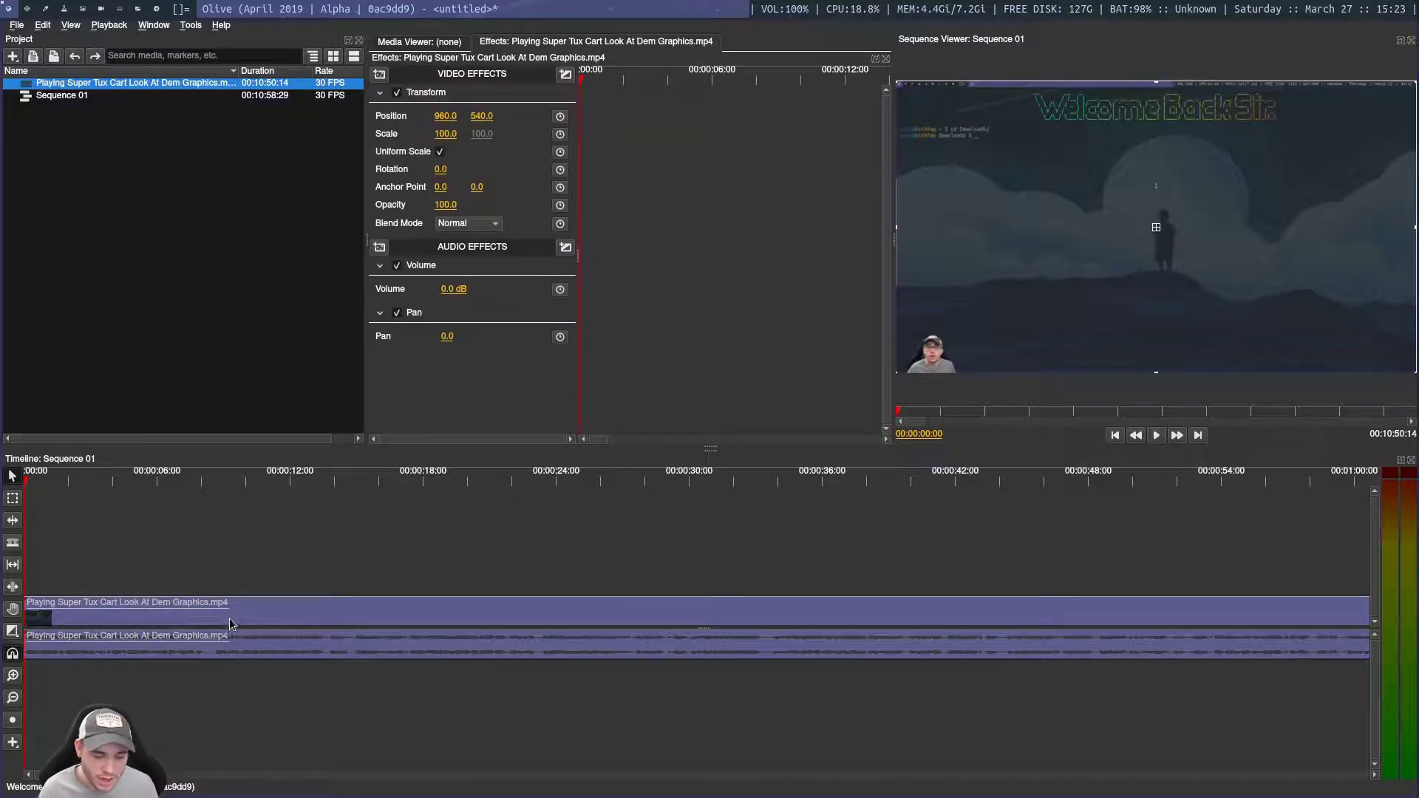
{"action": "left_click_drag", "start_coordinate": [230, 621], "coordinate": [190, 625]}
{"action": "left_click_drag", "start_coordinate": [48, 479], "coordinate": [230, 484]}
{"action": "key", "text": "space"}
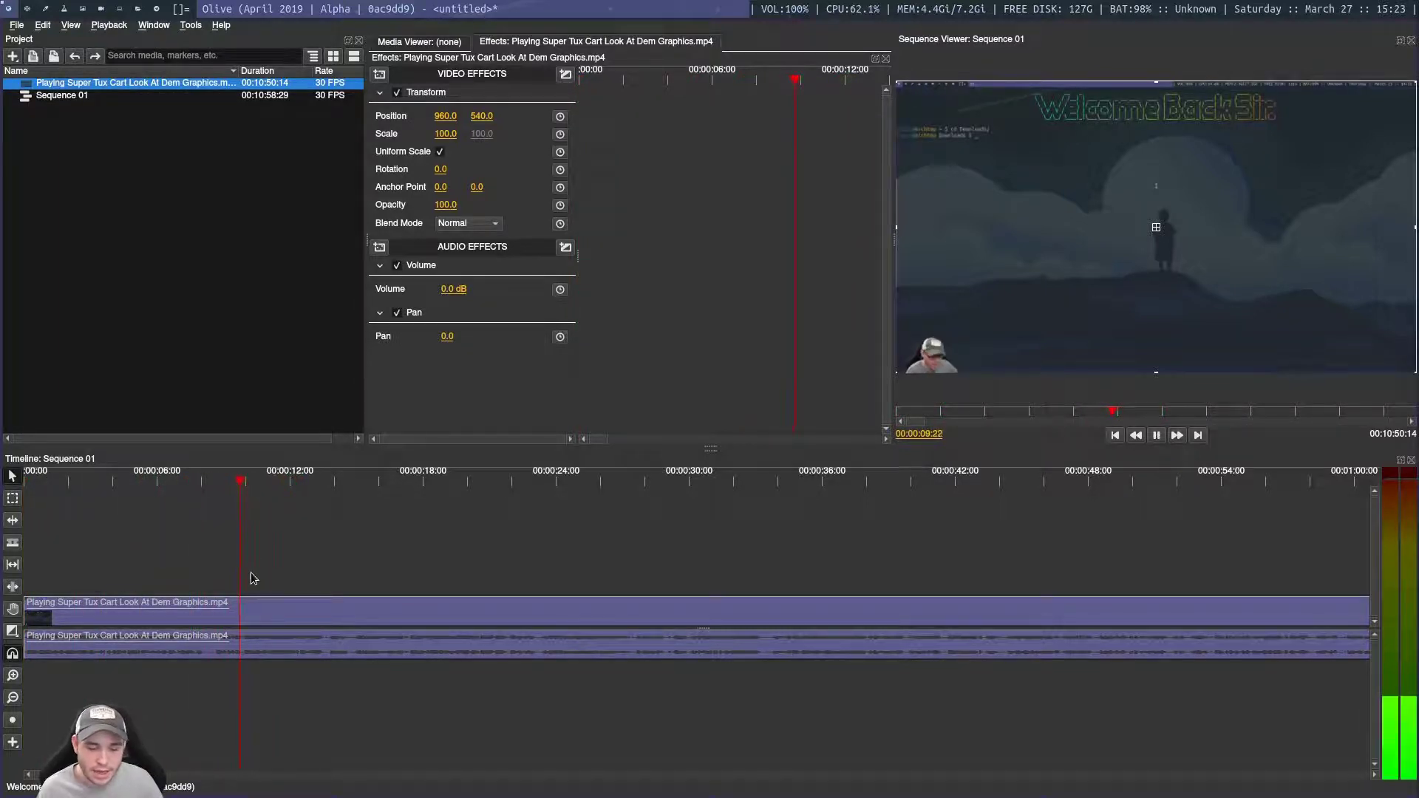
{"action": "key", "text": "space"}
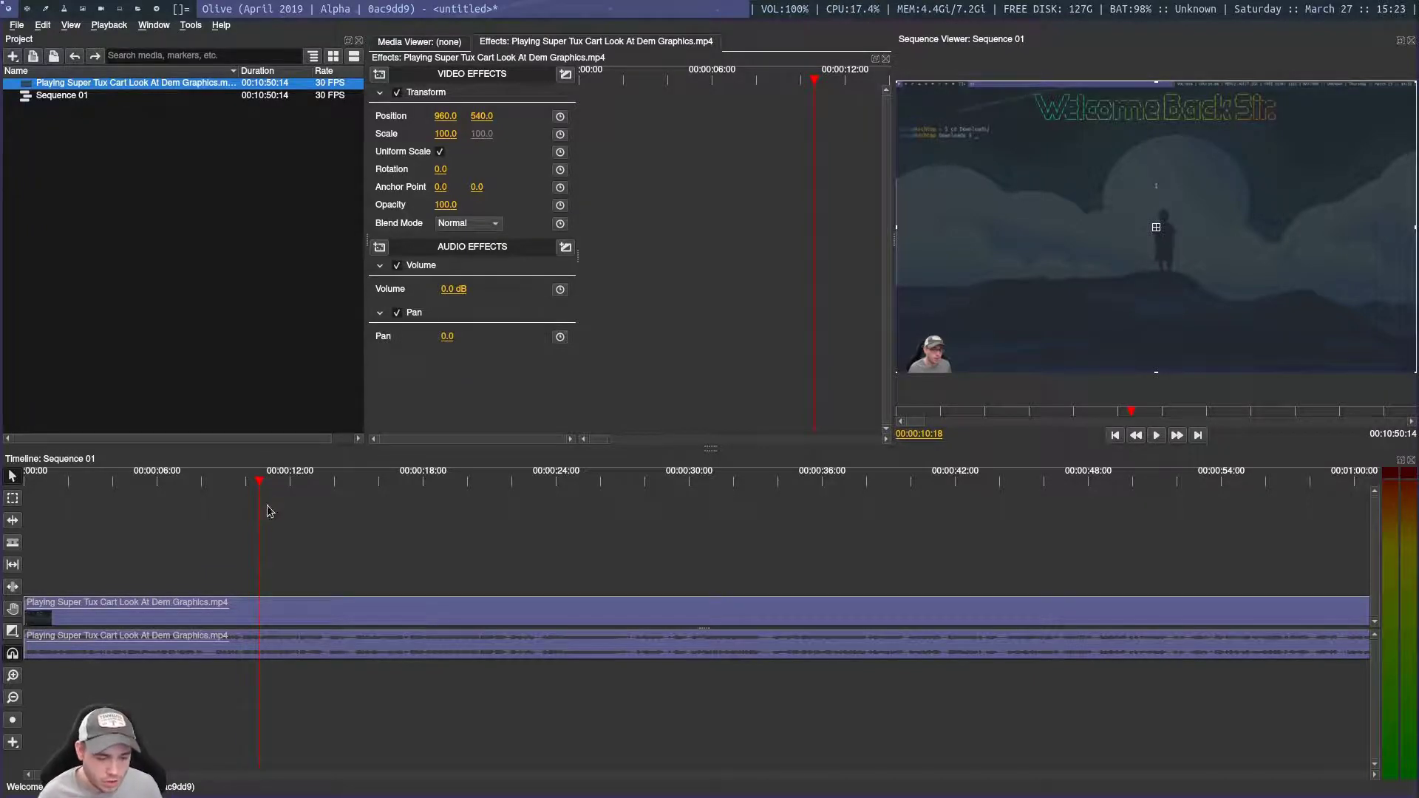
{"action": "left_click", "coordinate": [277, 499]}
{"action": "left_click_drag", "start_coordinate": [392, 491], "coordinate": [1179, 499]}
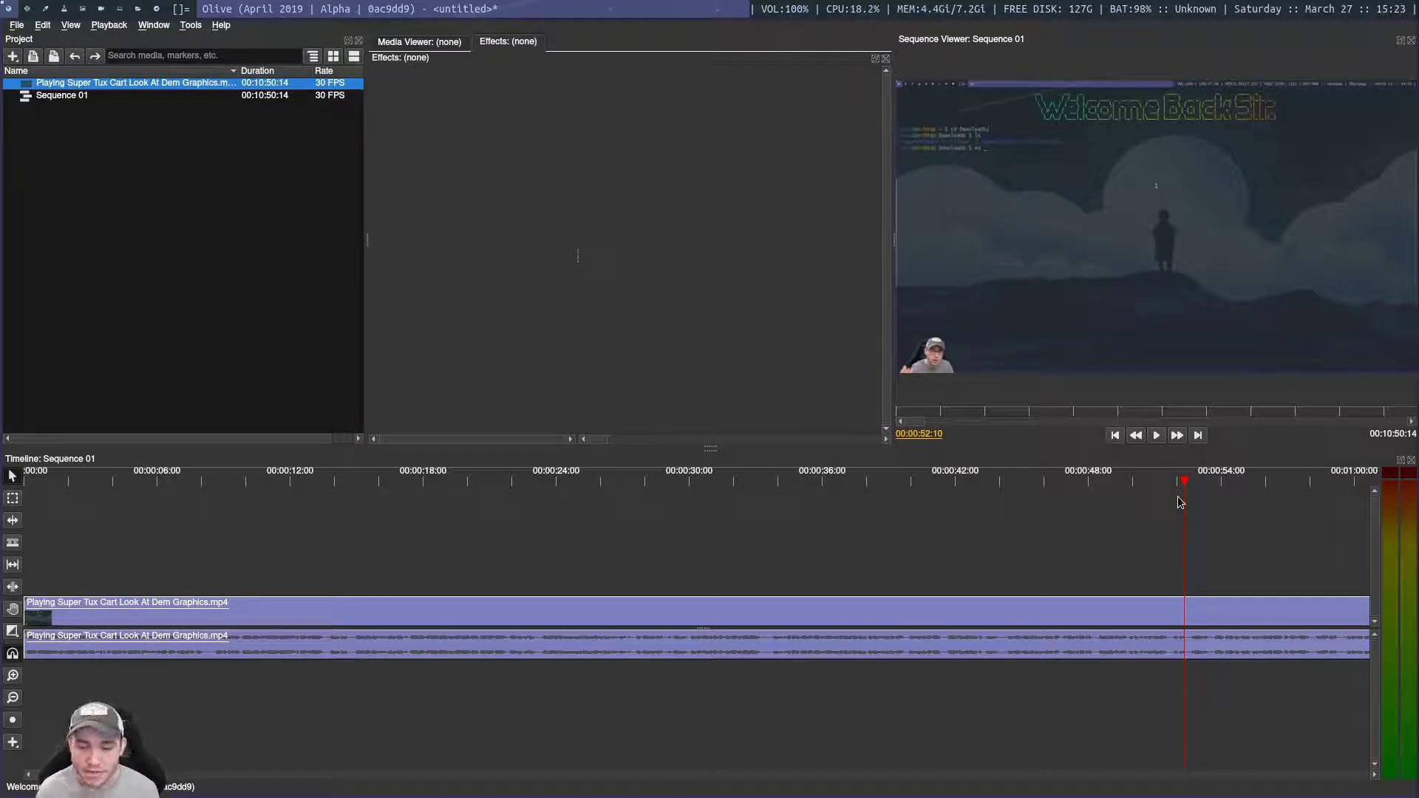
{"action": "key", "text": "space"}
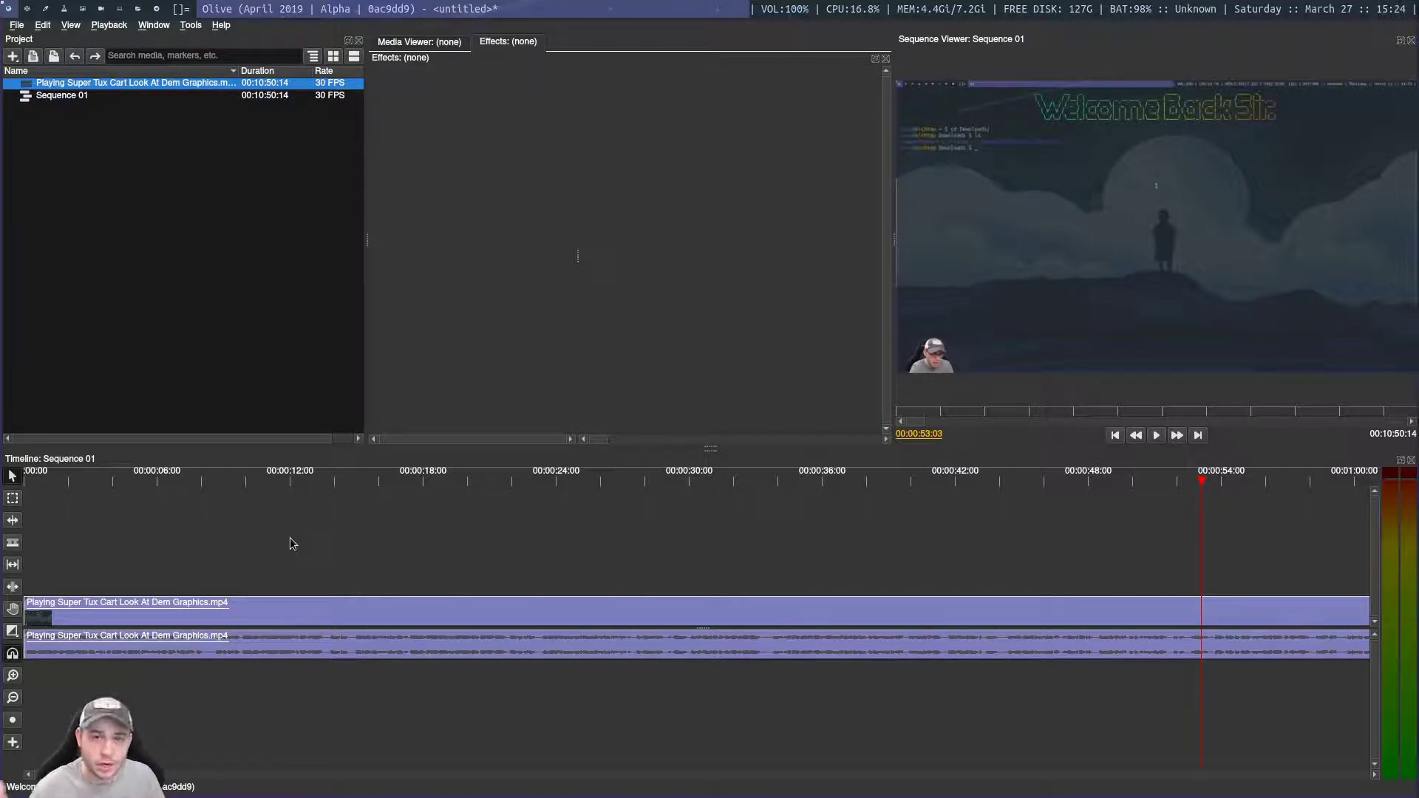
Step: Make two razor cuts through the gameplay clip's video and audio near 8 seconds
{"action": "key", "text": "c"}
{"action": "left_click", "coordinate": [214, 605]}
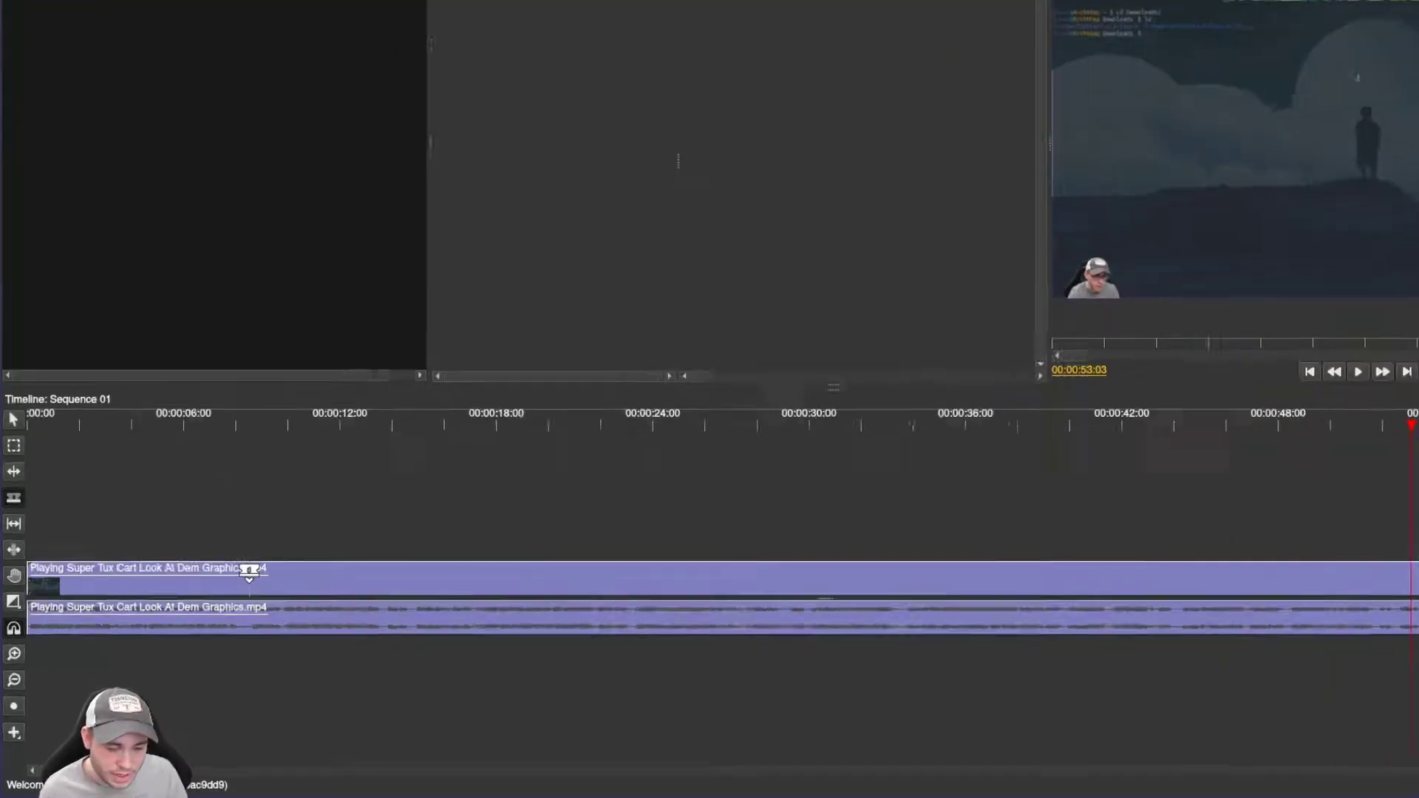
{"action": "left_click", "coordinate": [381, 456]}
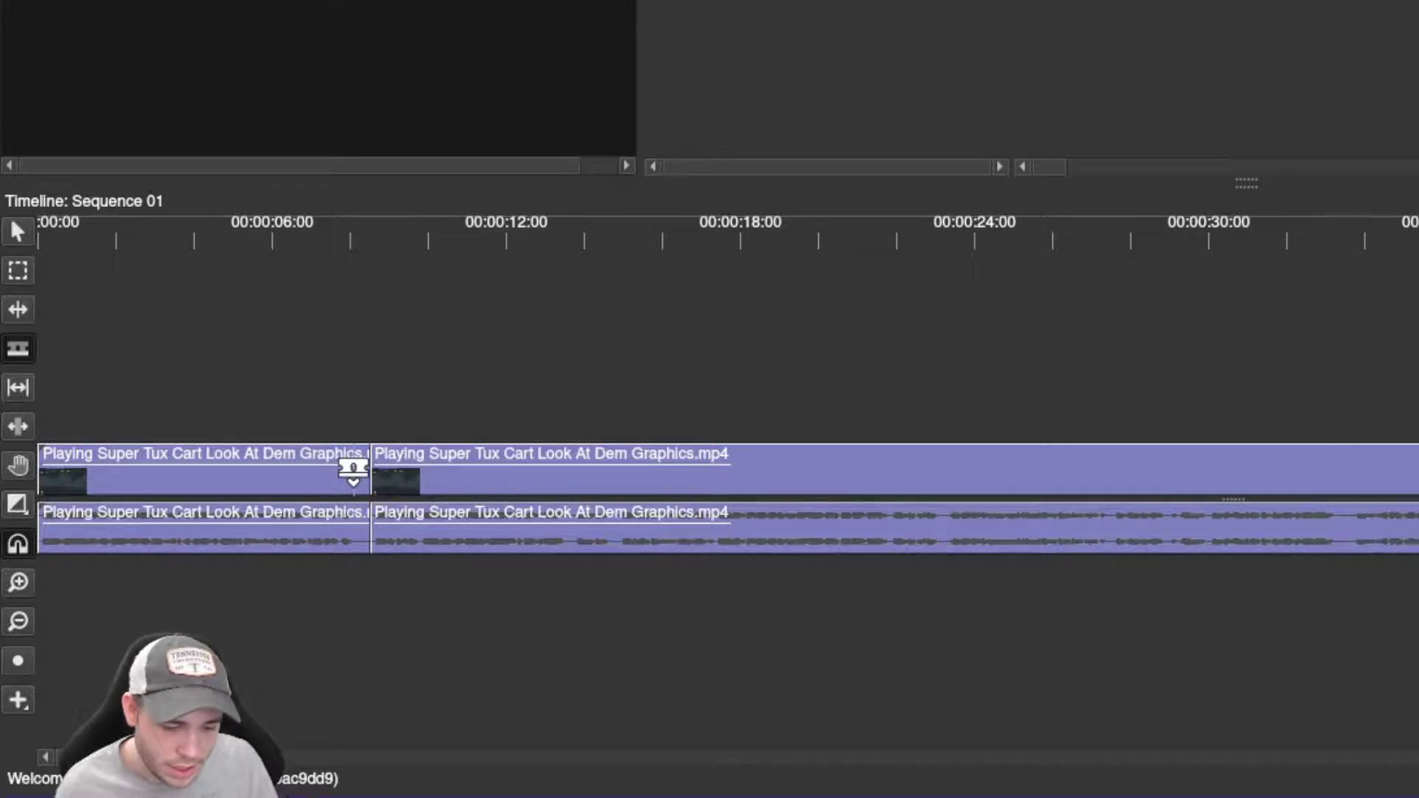
{"action": "left_click", "coordinate": [353, 469]}
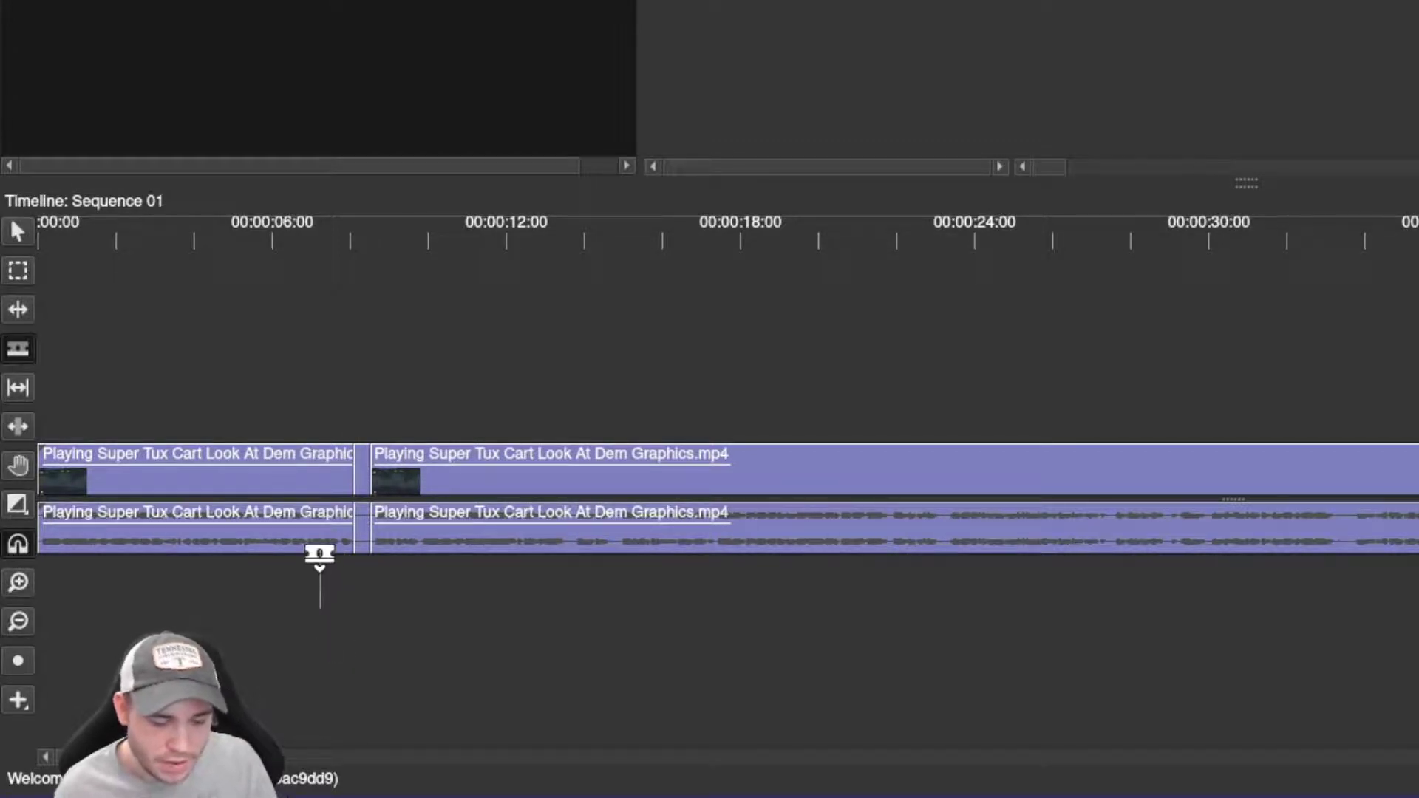
Step: Delete the short piece between the cuts and slide the later piece left to close the gap
{"action": "key", "text": "v"}
{"action": "left_click", "coordinate": [362, 473]}
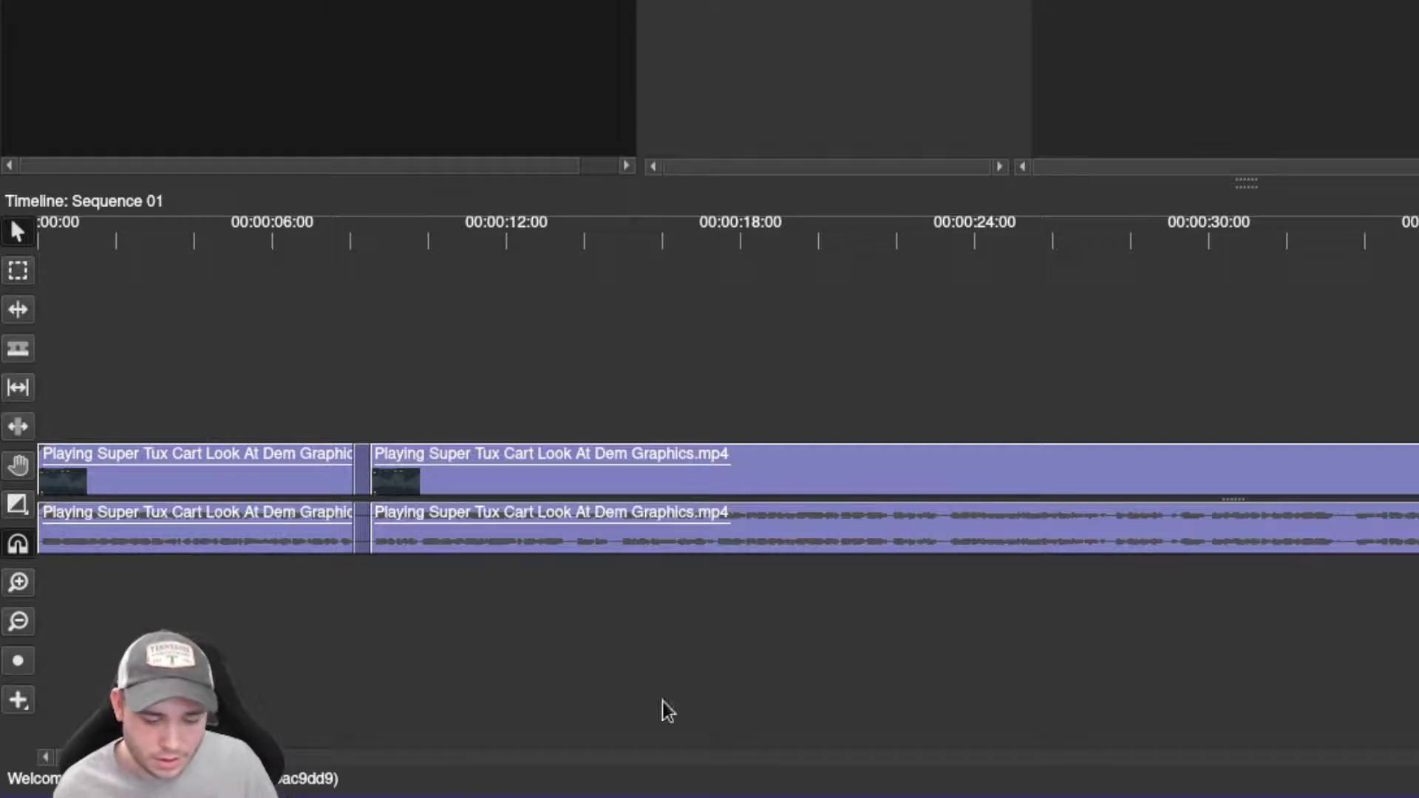
{"action": "key", "text": "Delete"}
{"action": "left_click_drag", "start_coordinate": [605, 465], "coordinate": [610, 552]}
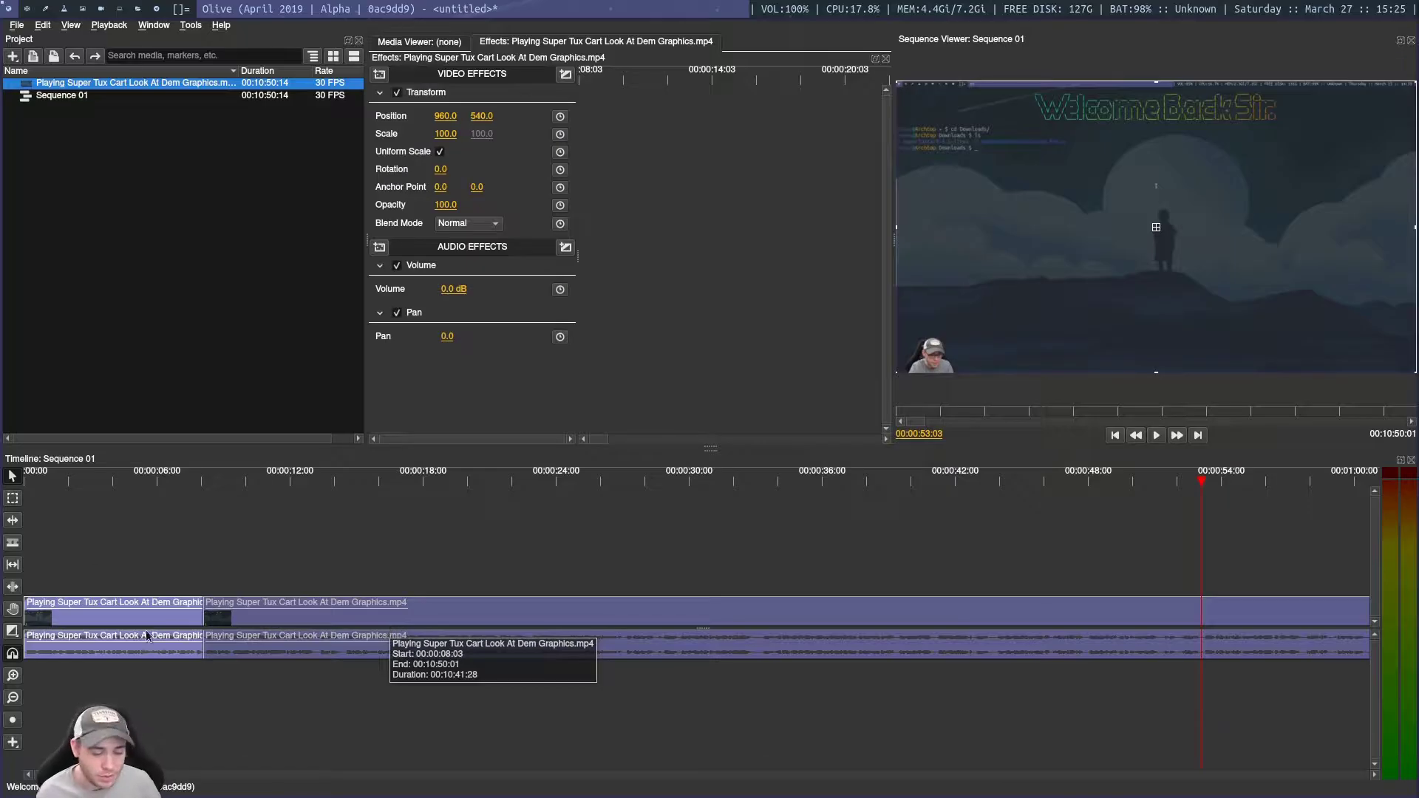
Step: Apply a Cross Dissolve transition over the cut between the two video clips near 8 seconds
{"action": "left_click", "coordinate": [11, 634]}
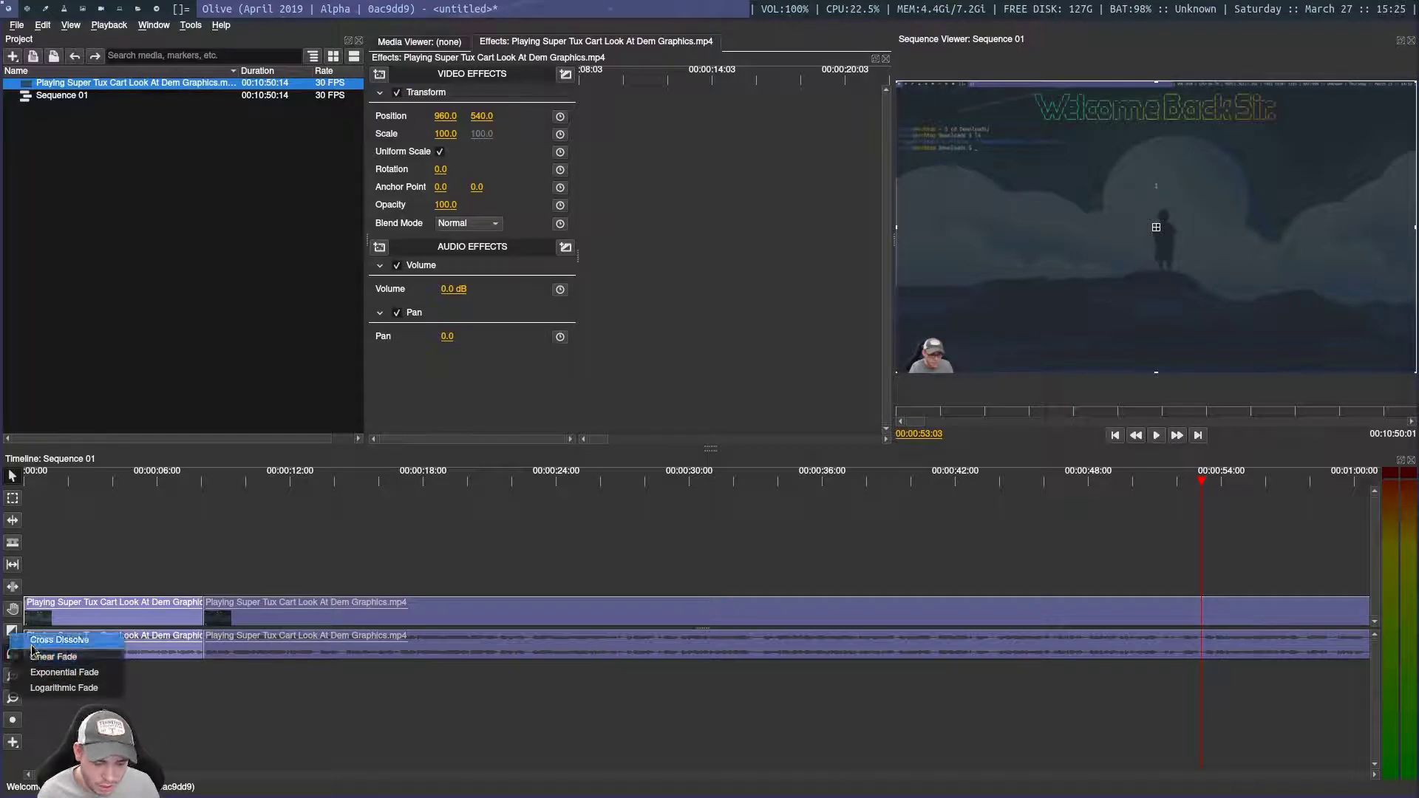
{"action": "left_click", "coordinate": [37, 642]}
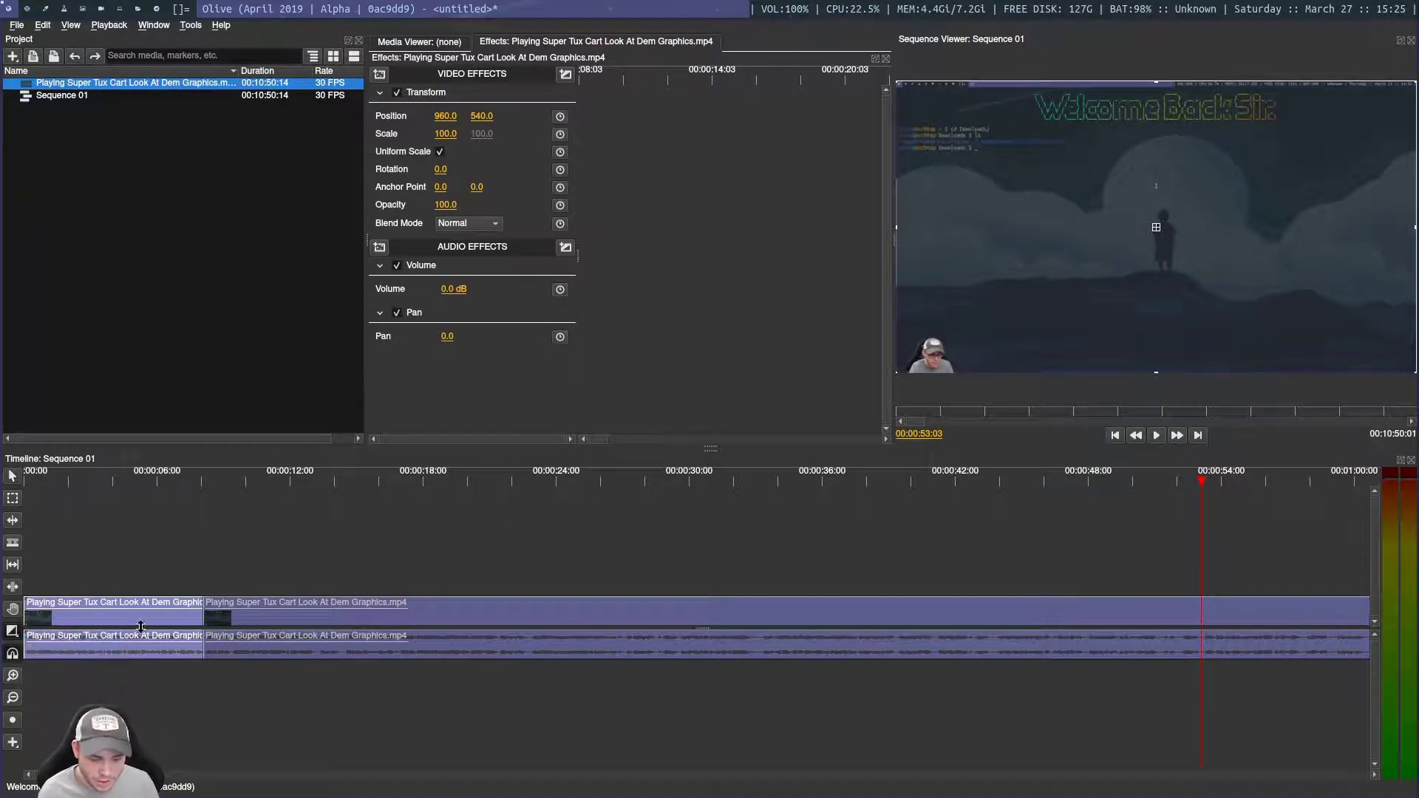
{"action": "mouse_move", "coordinate": [214, 616]}
{"action": "left_mouse_down"}
{"action": "mouse_move", "coordinate": [233, 612]}
{"action": "mouse_move", "coordinate": [229, 628]}
{"action": "left_mouse_up"}
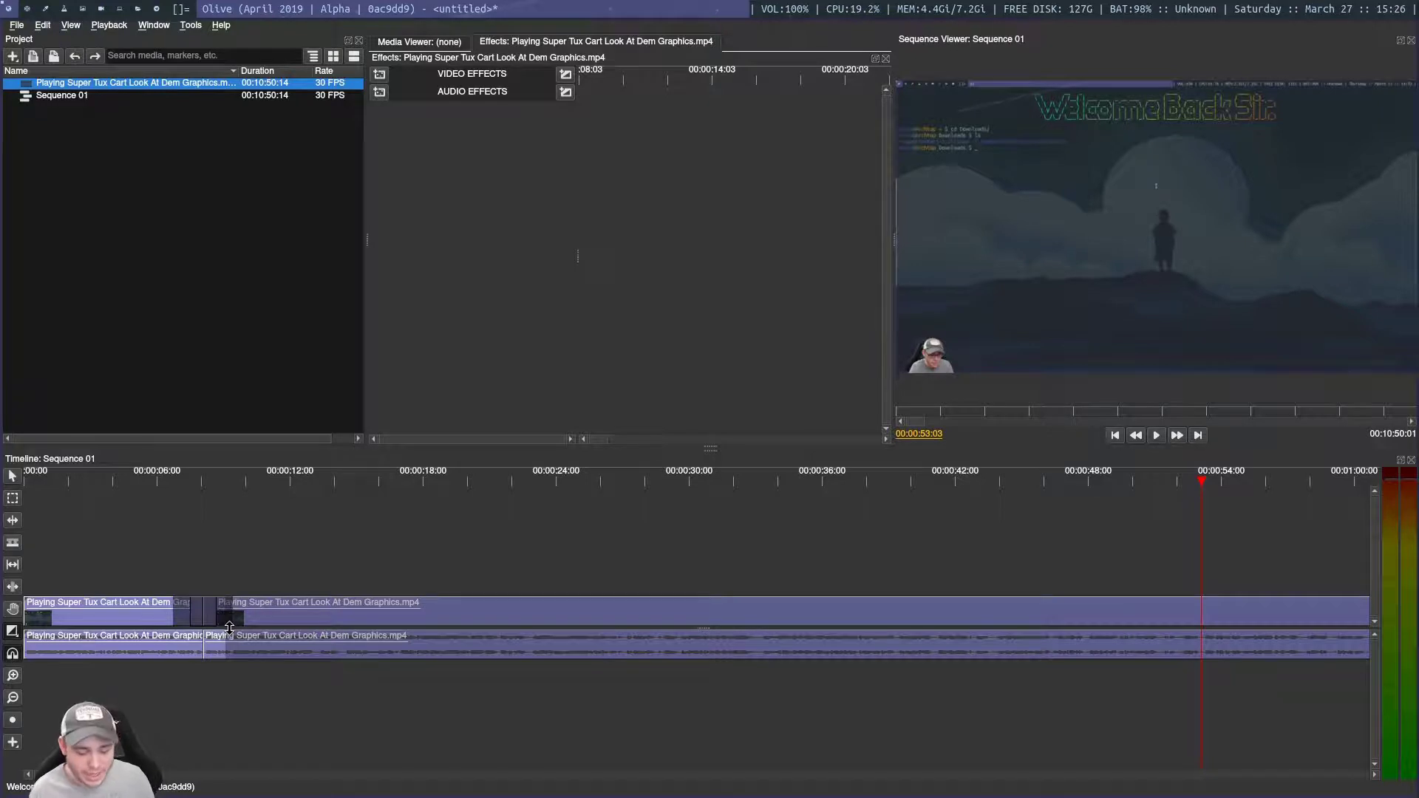
{"action": "key", "text": "c"}
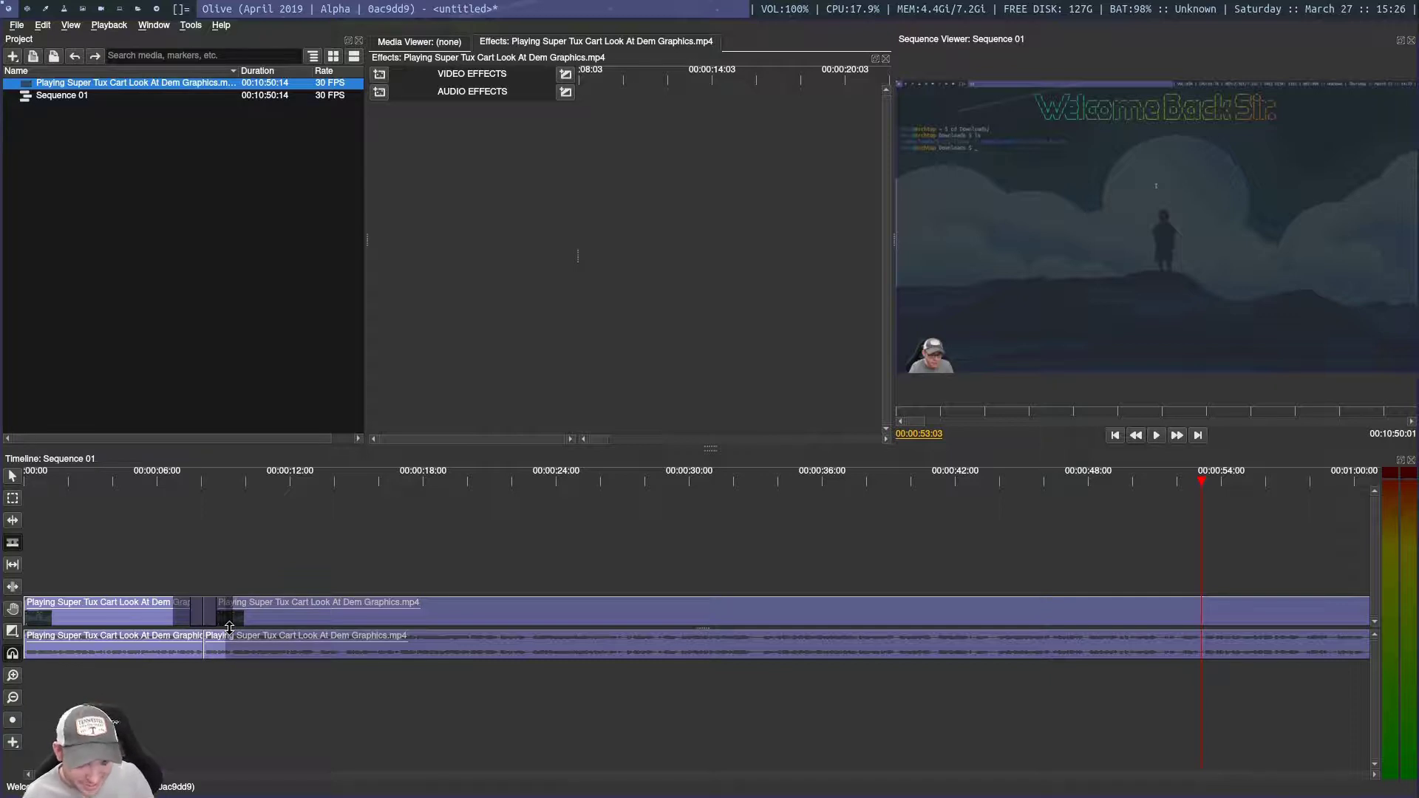
{"action": "key", "text": "v"}
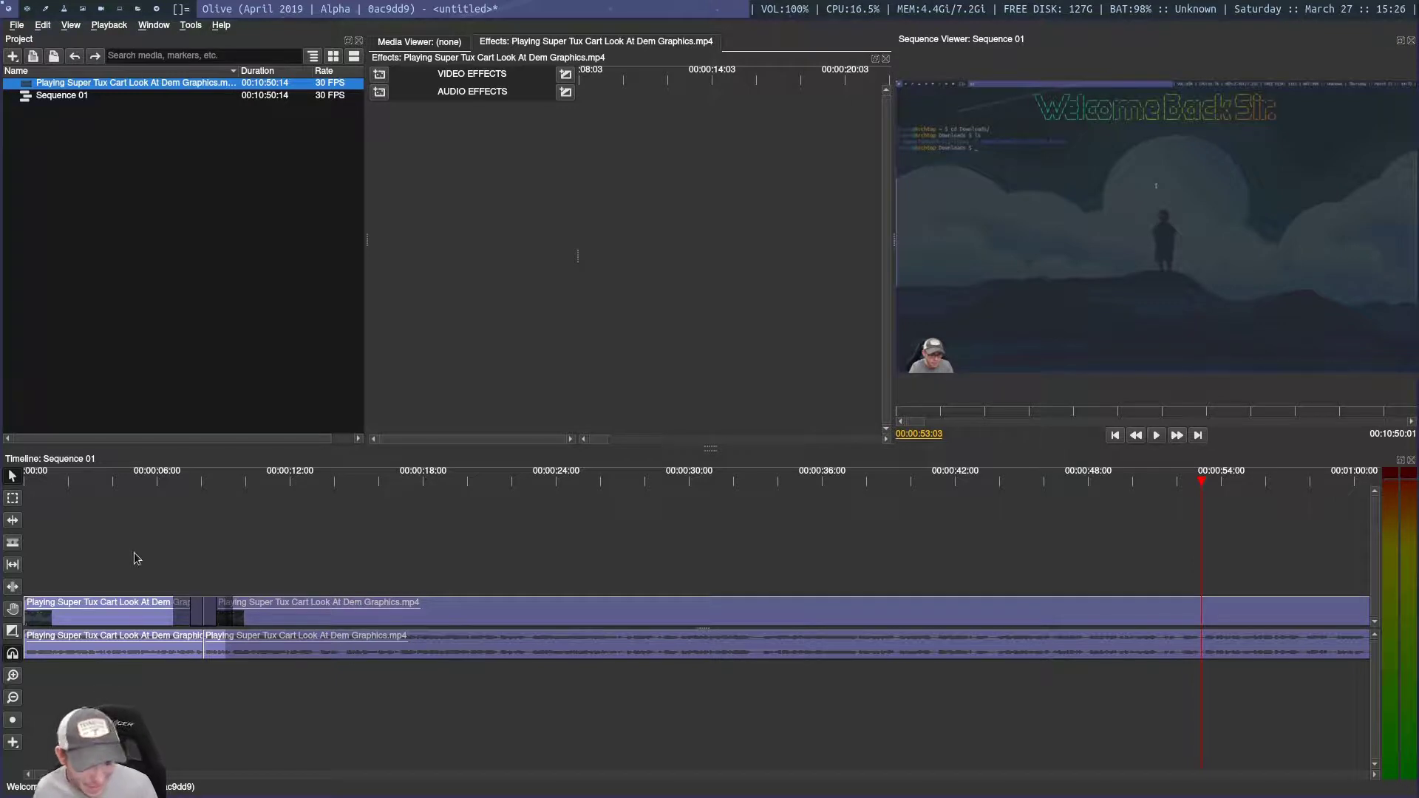
Step: Add a 5-second Title clip on the track above the gameplay near 32 seconds and open its text editor
{"action": "left_click", "coordinate": [13, 742]}
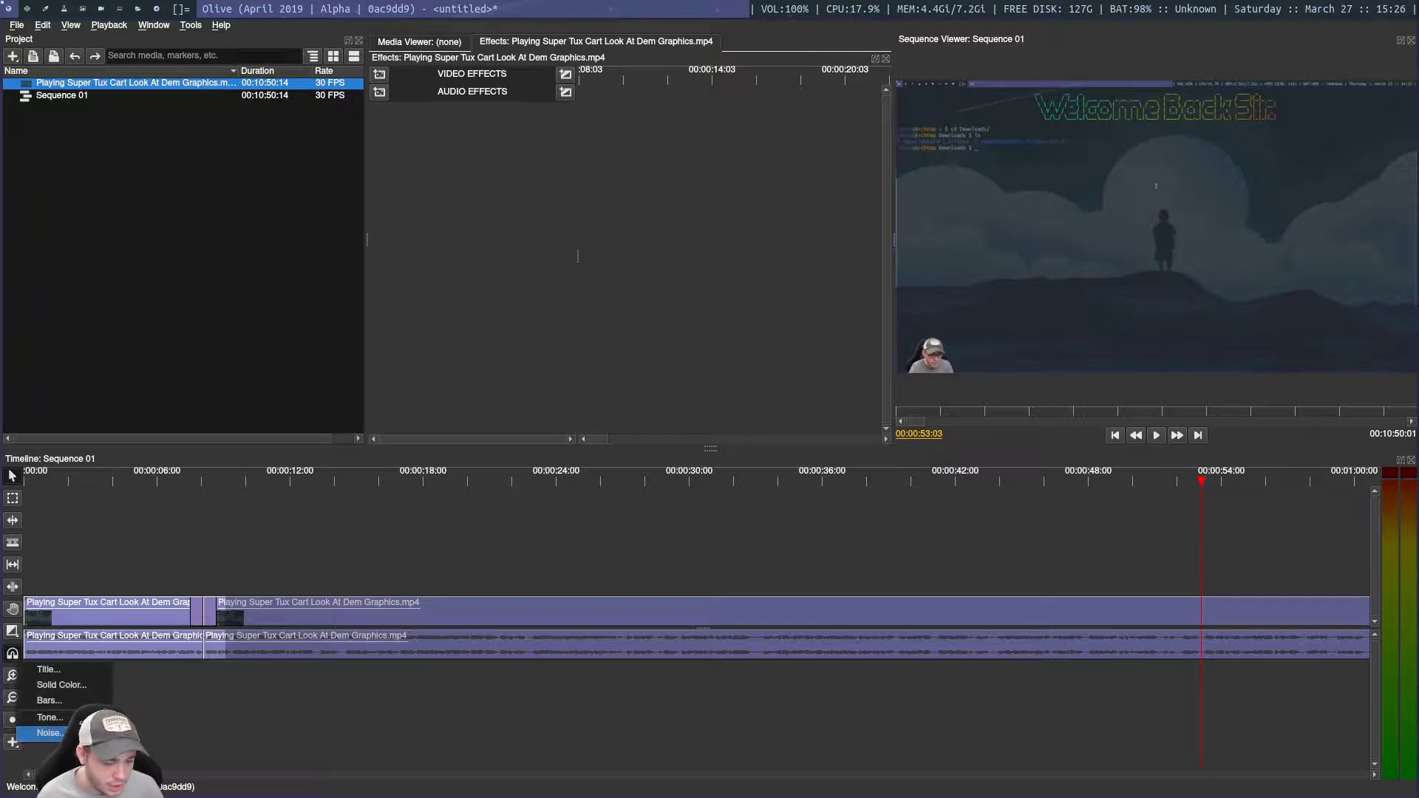
{"action": "left_click", "coordinate": [77, 675]}
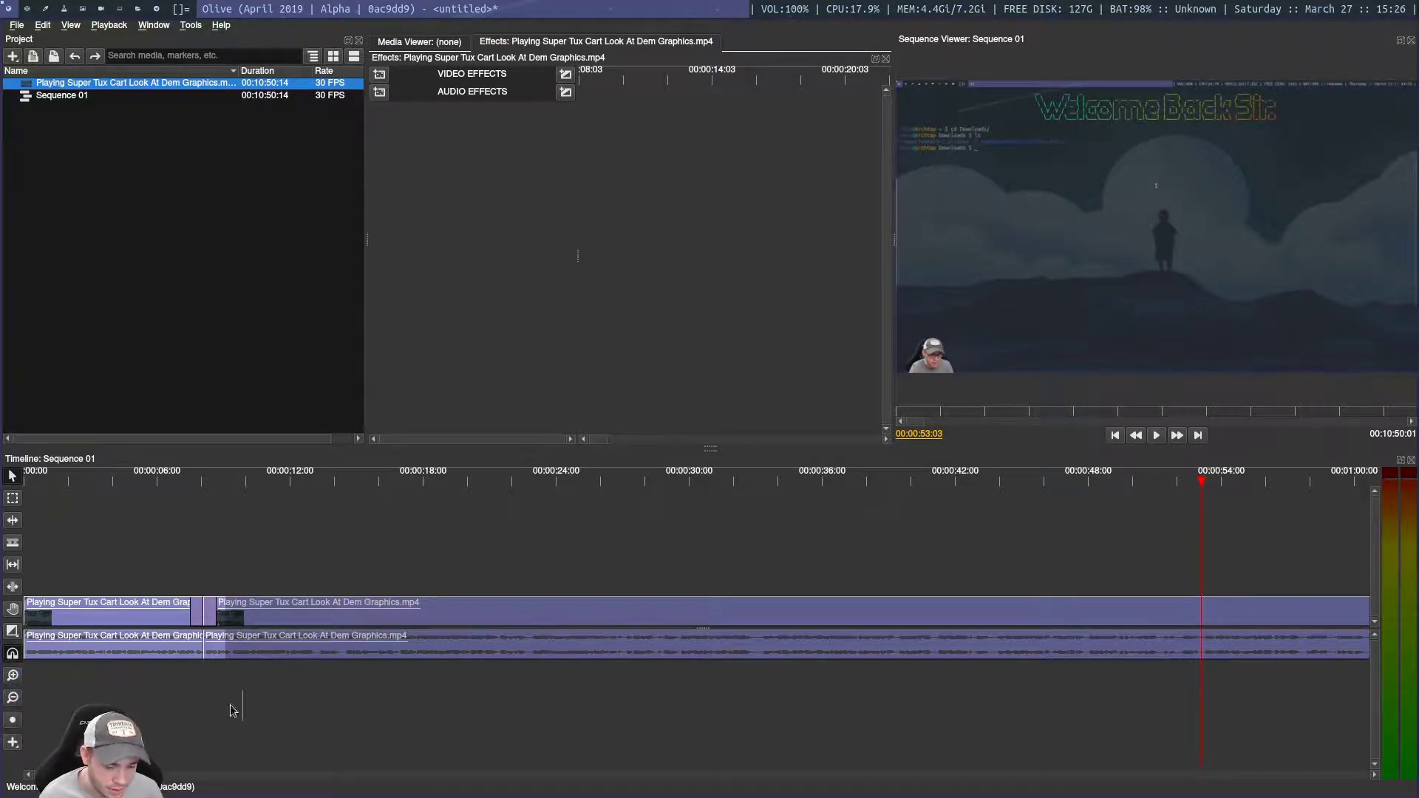
{"action": "left_click", "coordinate": [14, 743]}
{"action": "left_click", "coordinate": [447, 560]}
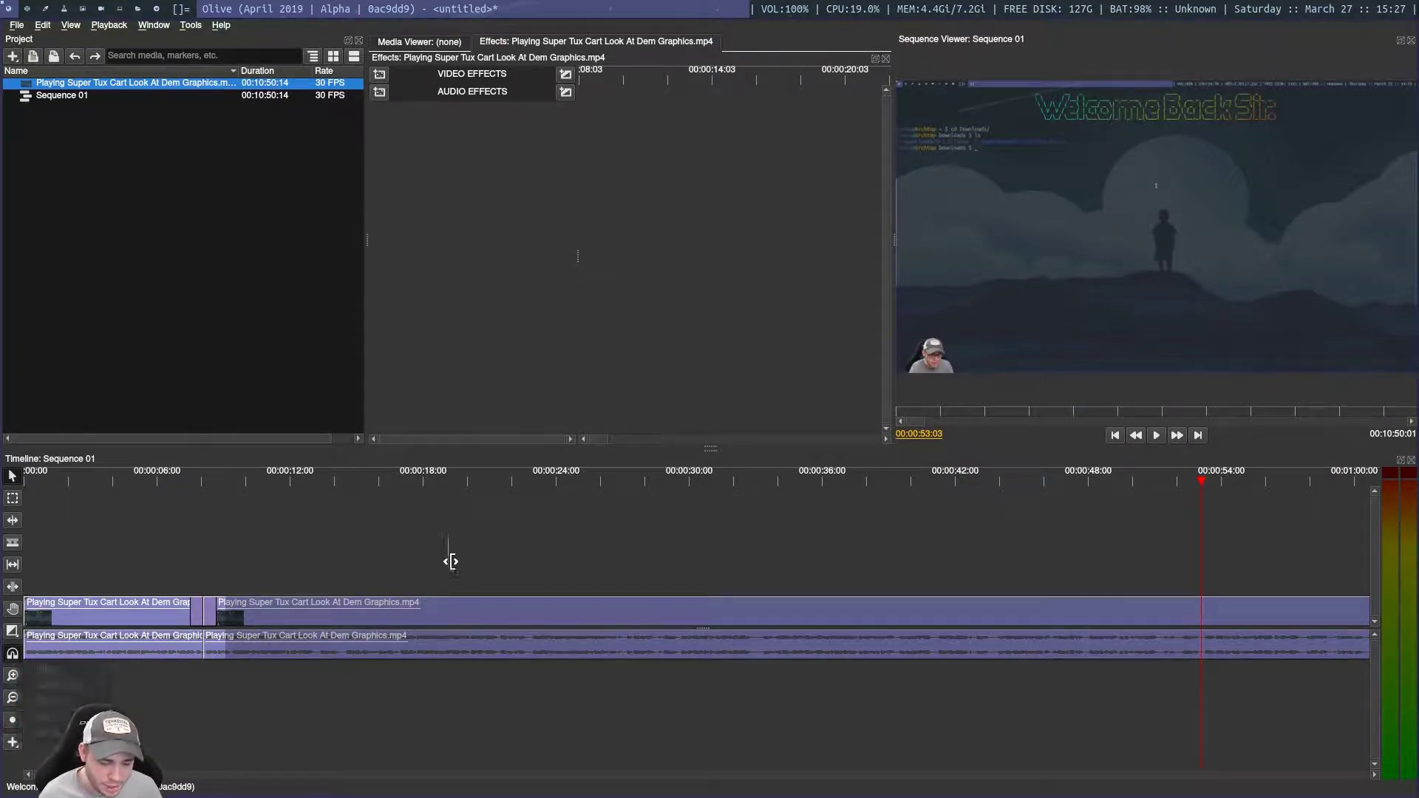
{"action": "left_click_drag", "start_coordinate": [740, 584], "coordinate": [852, 586]}
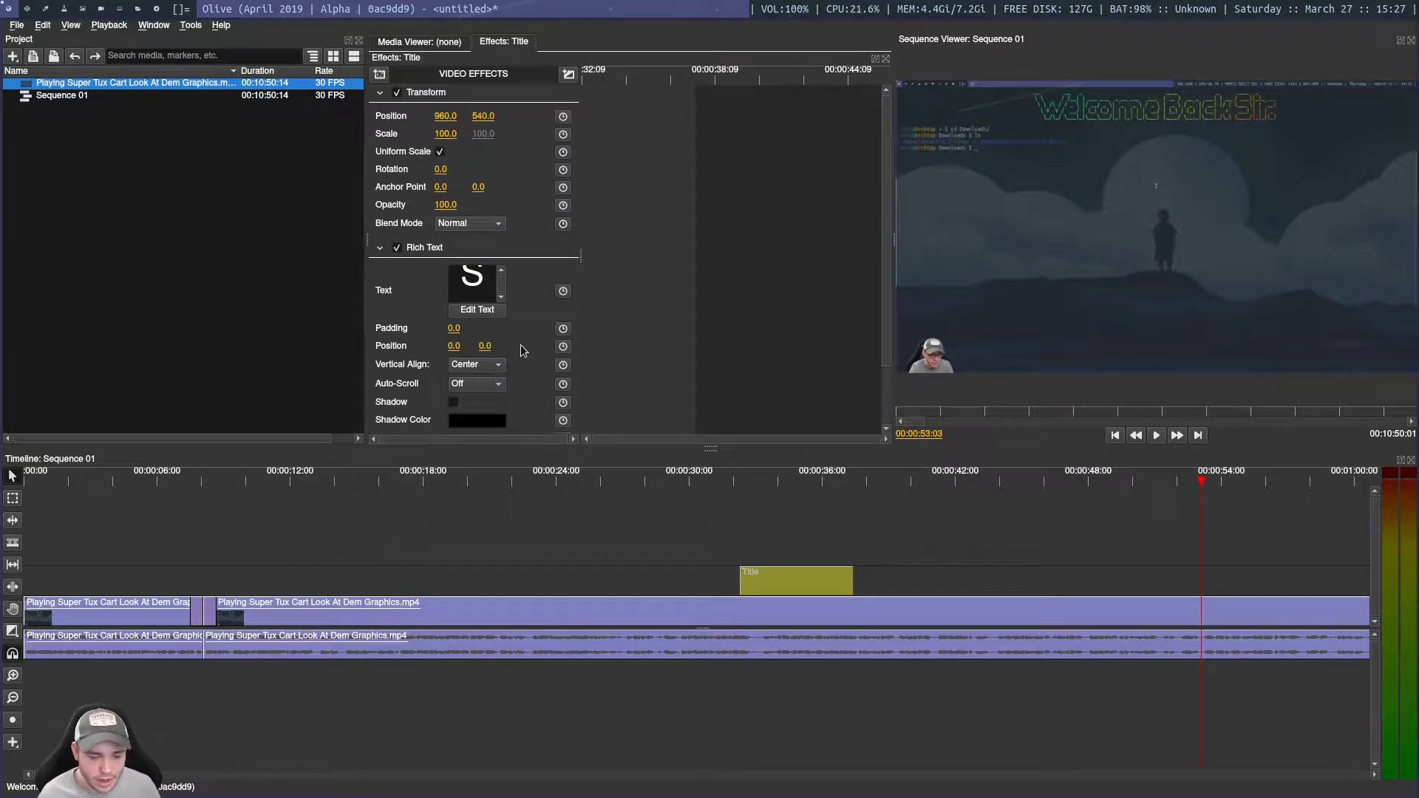
{"action": "left_click", "coordinate": [476, 309]}
Step: Replace 'Sample Text' with 'hello world' and set its font to Ubuntu
{"action": "left_click_drag", "start_coordinate": [800, 378], "coordinate": [521, 370]}
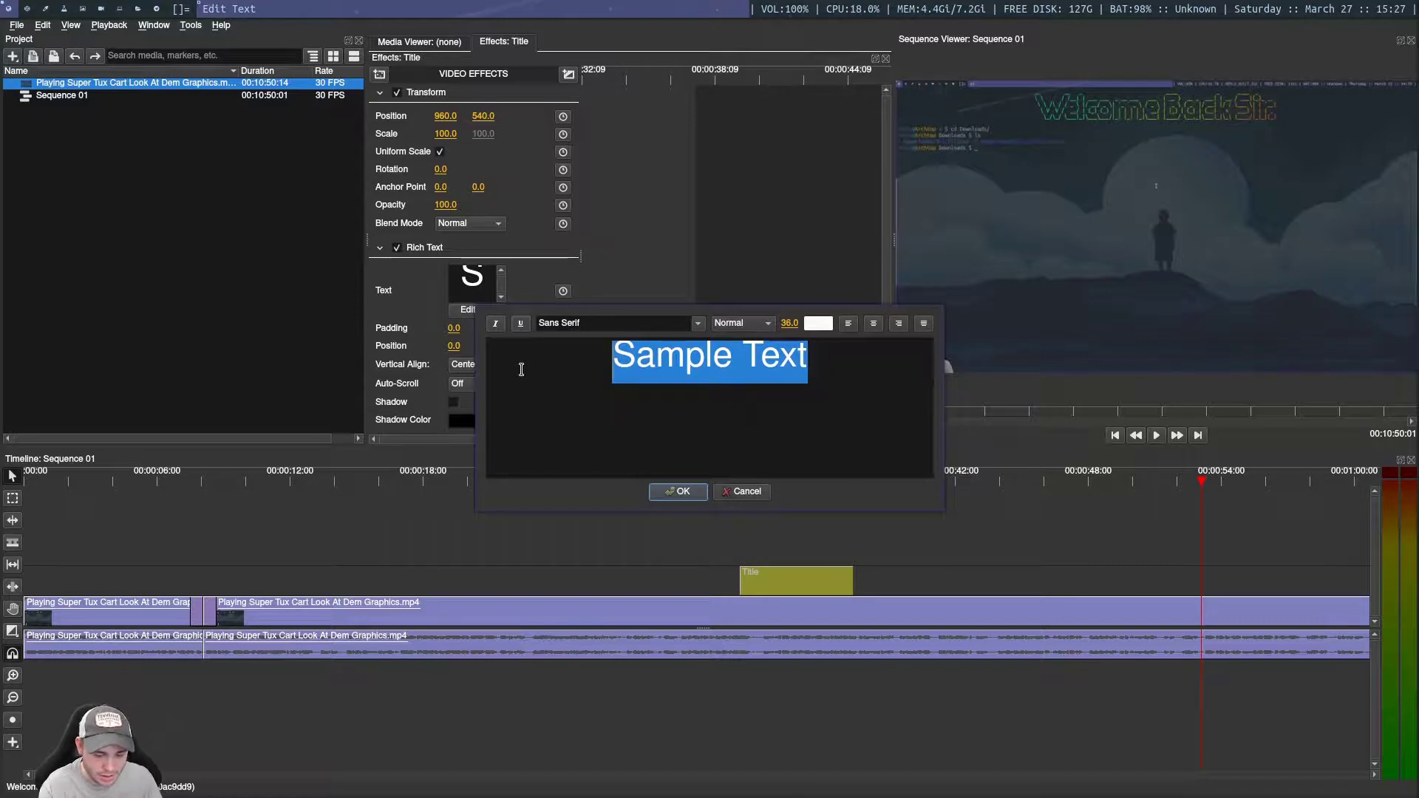
{"action": "type", "text": "hello worl"}
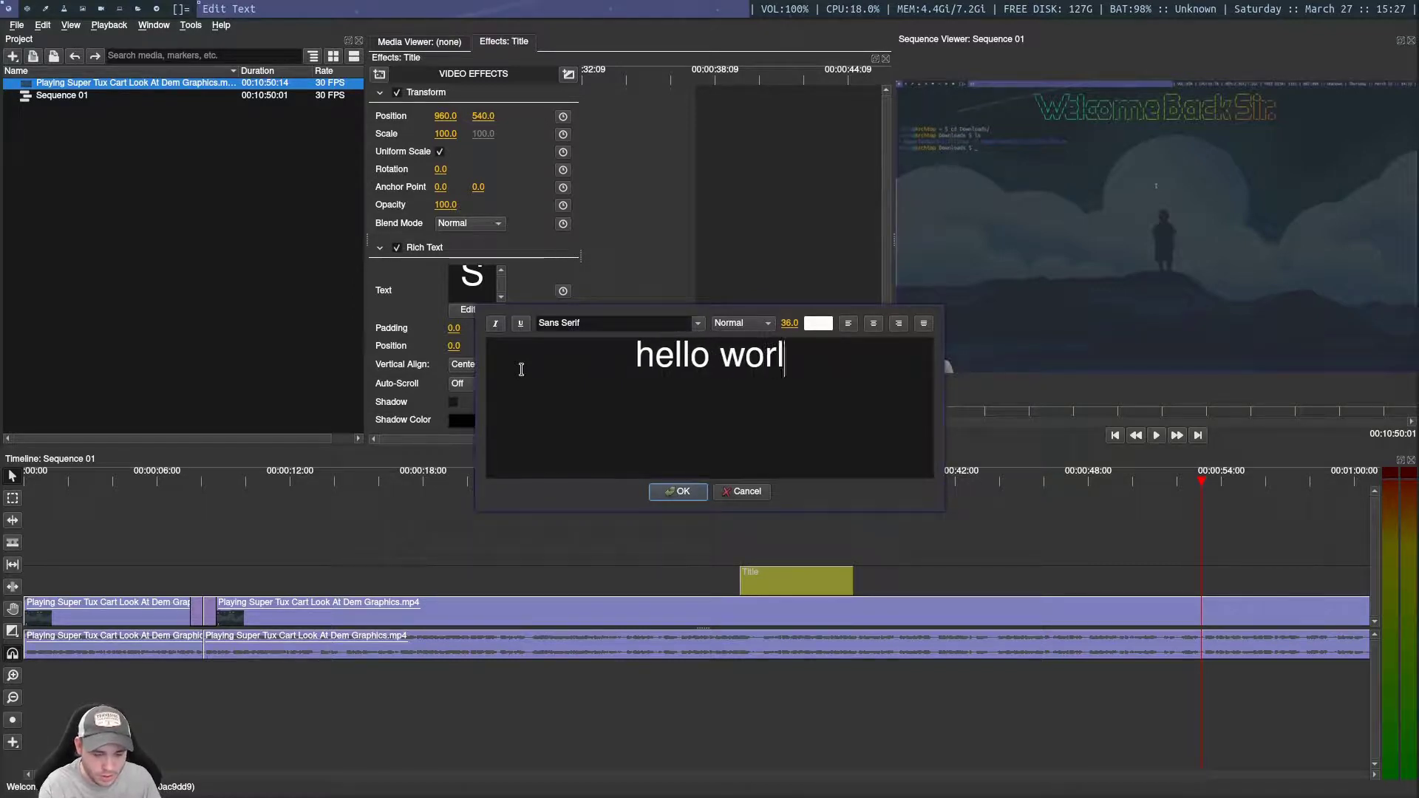
{"action": "type", "text": "d"}
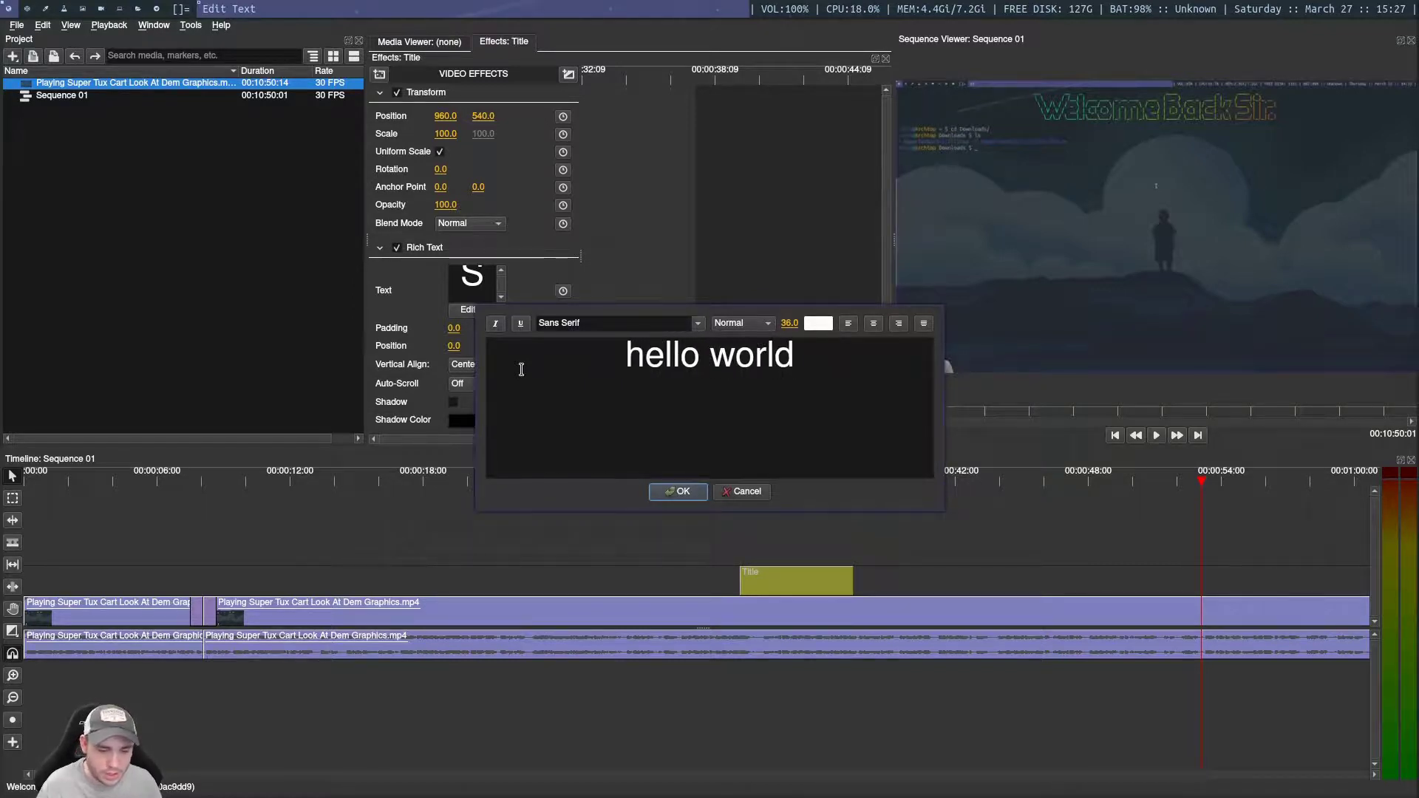
{"action": "left_click", "coordinate": [701, 327]}
{"action": "scroll", "coordinate": [708, 362], "scroll_direction": "down", "scroll_amount": 5}
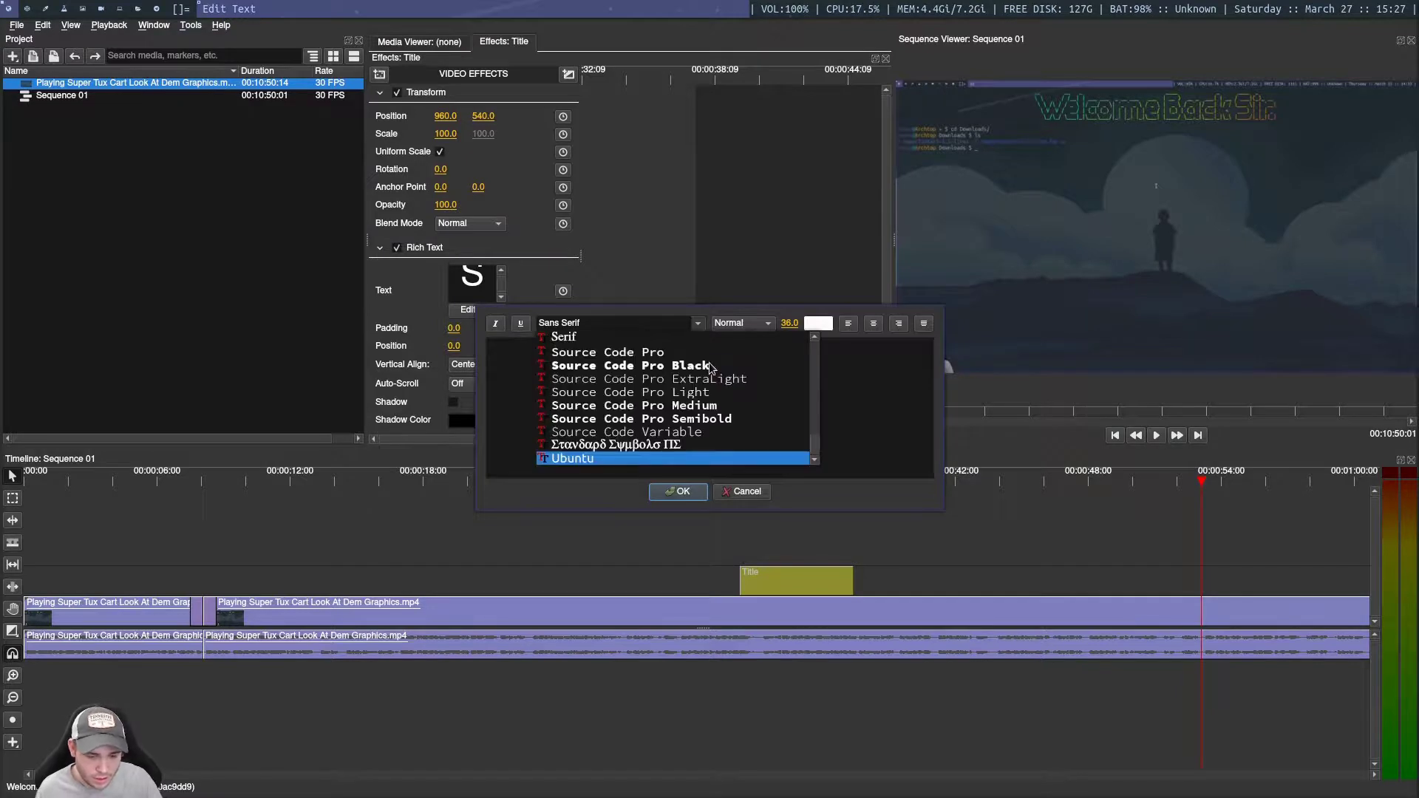
{"action": "left_click", "coordinate": [639, 460]}
{"action": "left_click_drag", "start_coordinate": [817, 357], "coordinate": [579, 402]}
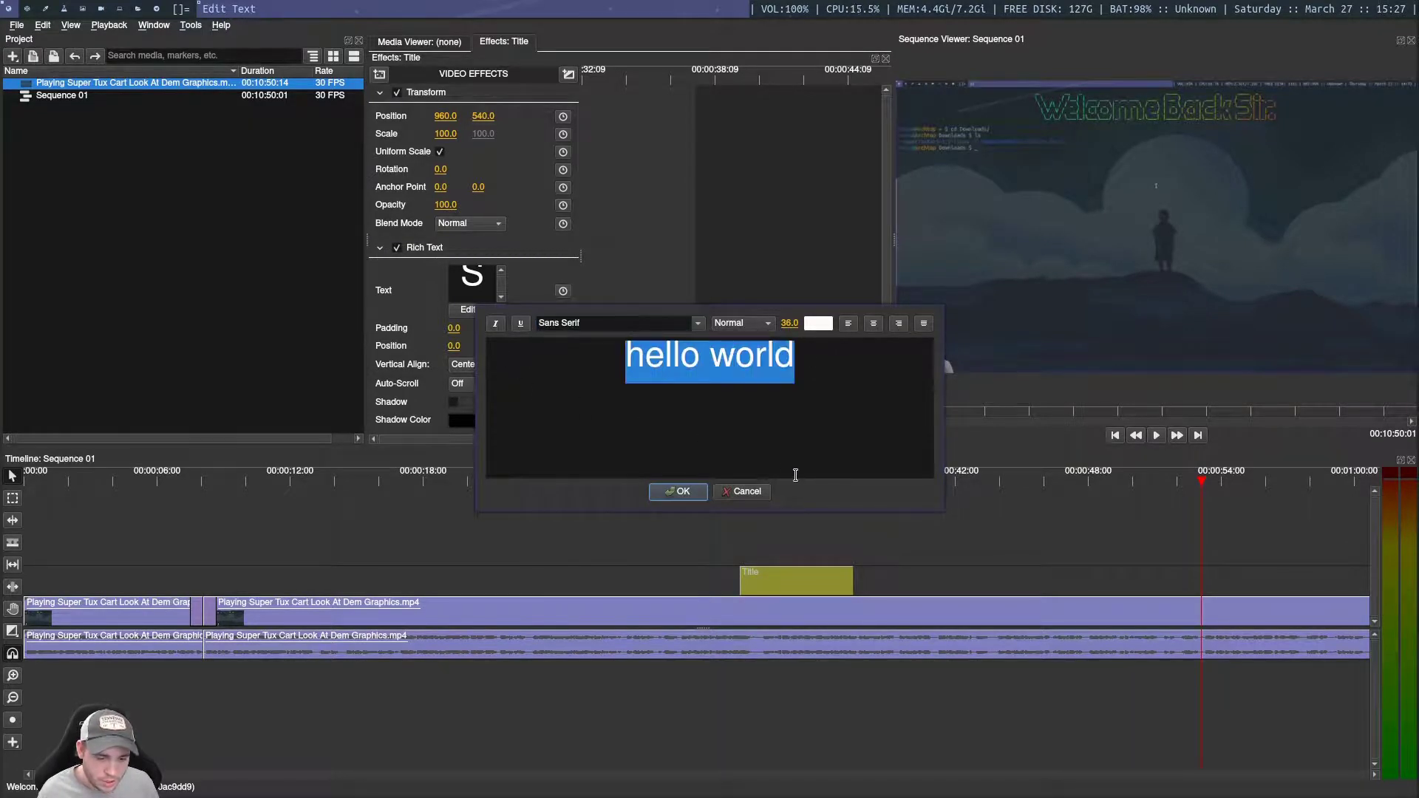
{"action": "left_click", "coordinate": [702, 328]}
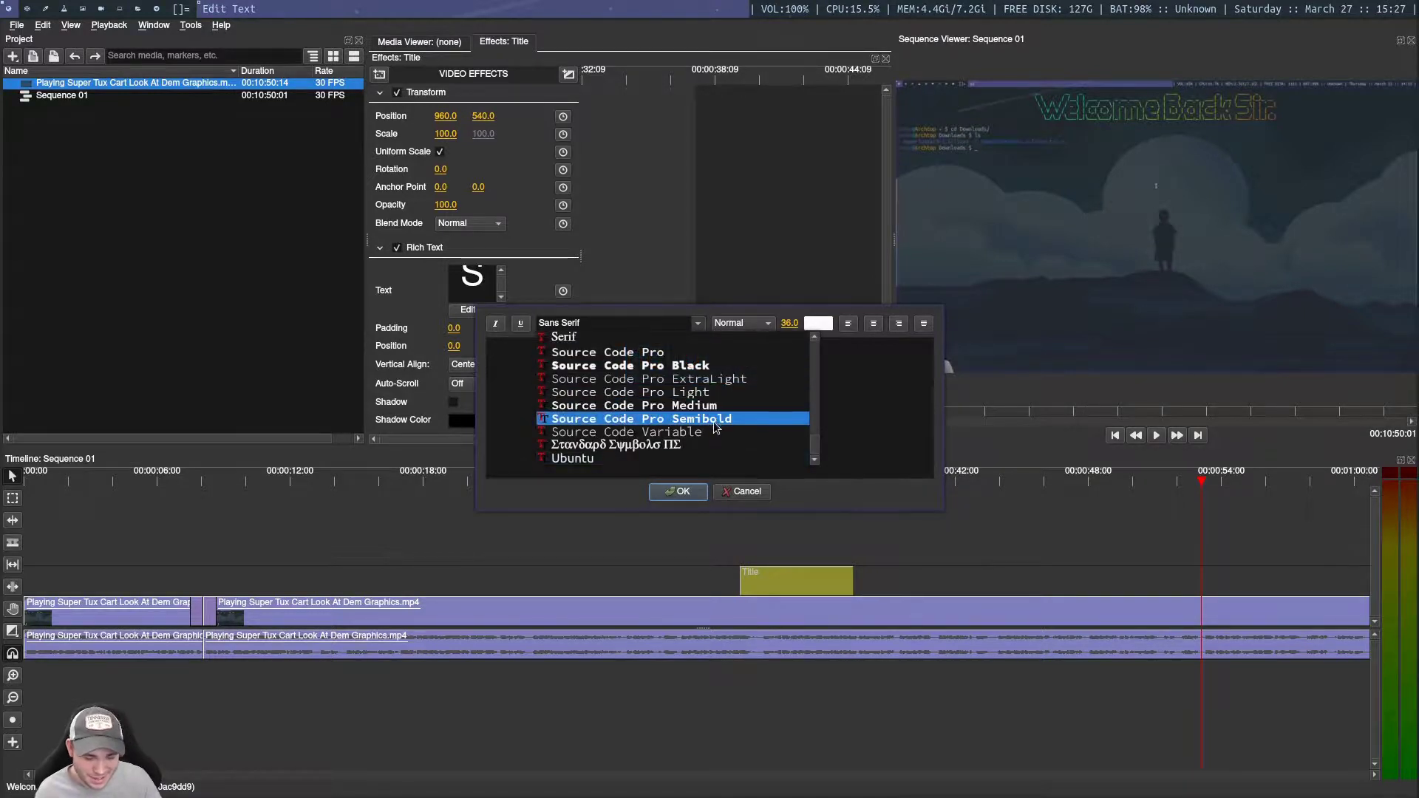
{"action": "left_click", "coordinate": [686, 458]}
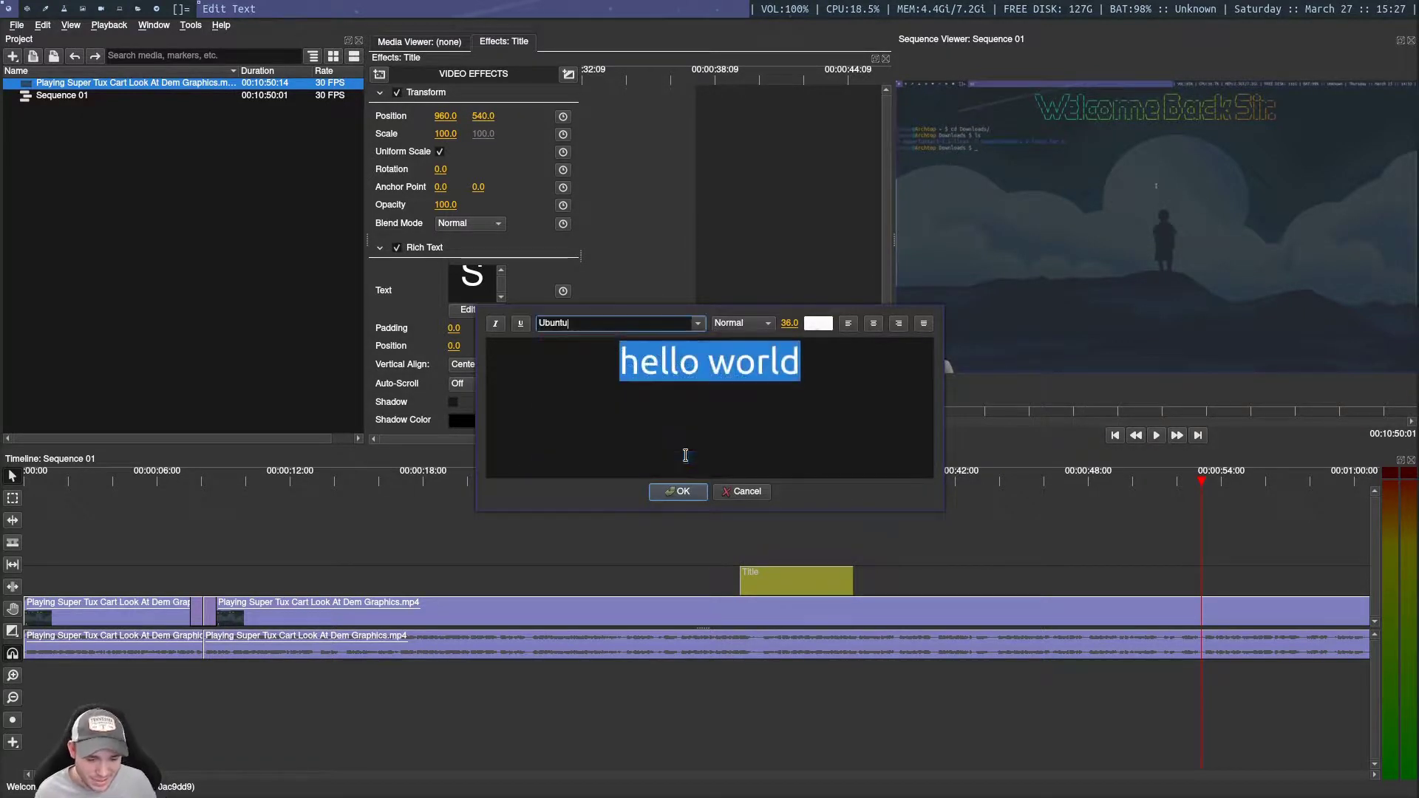
Step: Set the title text weight to Bold and font size to 96, then confirm the edits
{"action": "left_click", "coordinate": [756, 332]}
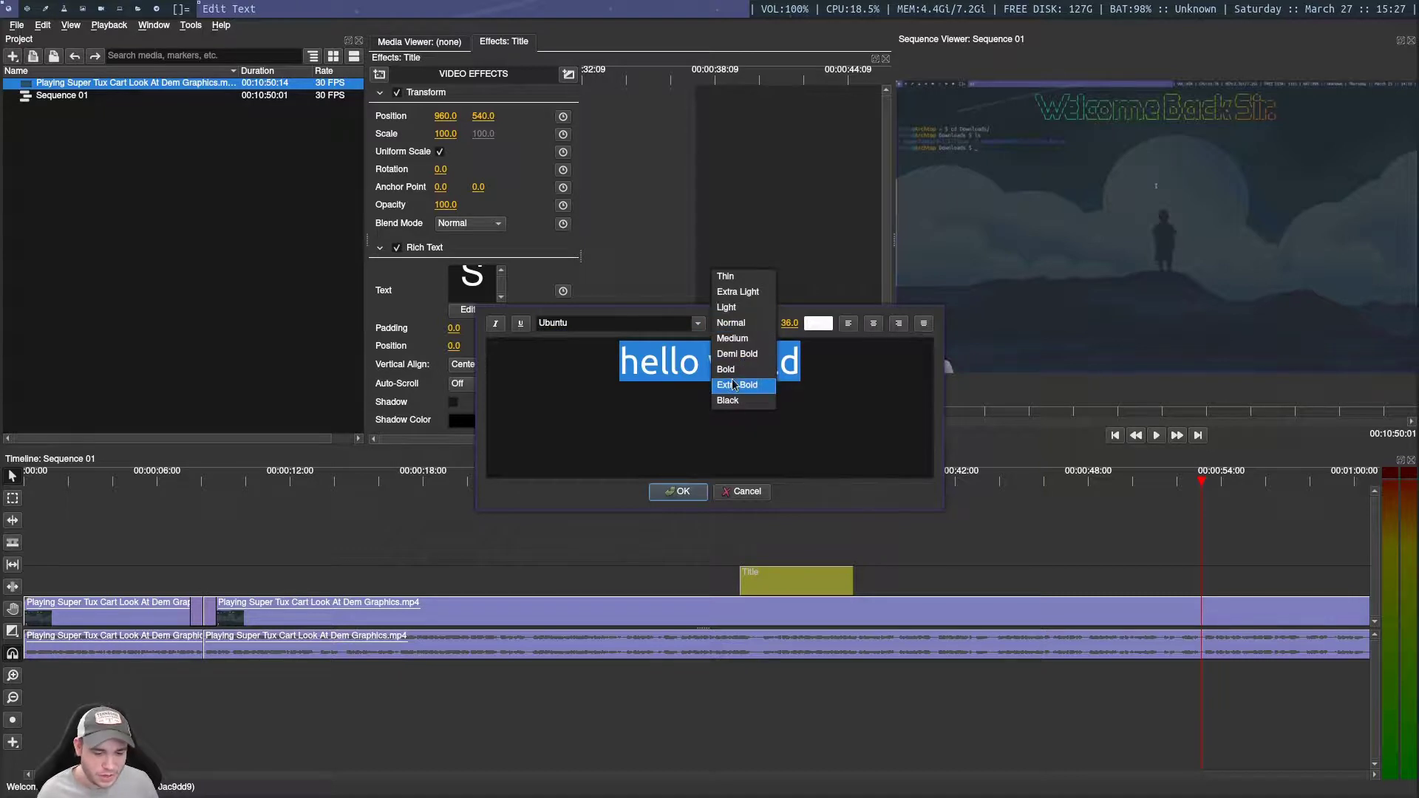
{"action": "left_click", "coordinate": [733, 385]}
{"action": "left_click", "coordinate": [739, 326]}
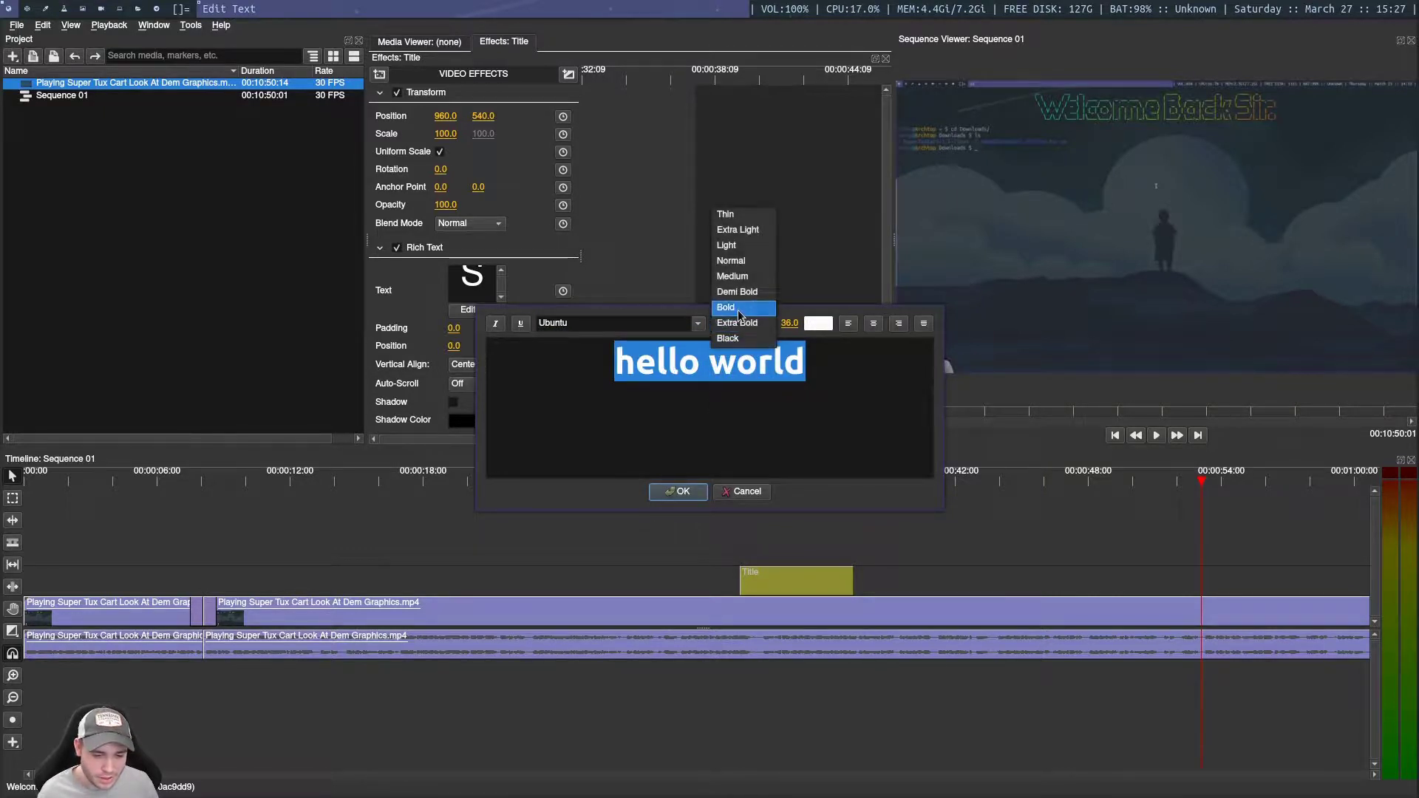
{"action": "left_click", "coordinate": [738, 308]}
{"action": "left_click_drag", "start_coordinate": [788, 325], "coordinate": [824, 325]}
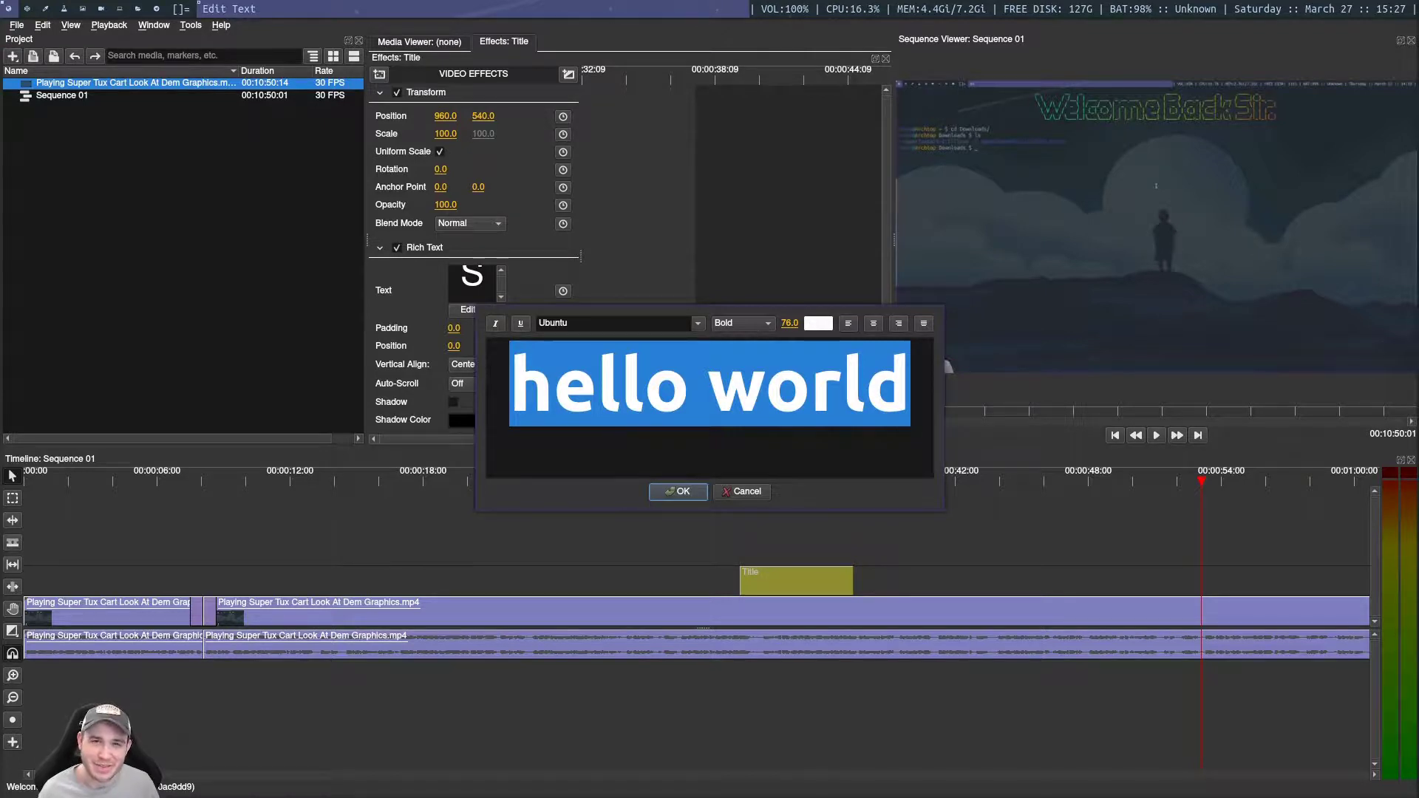
{"action": "left_click_drag", "start_coordinate": [824, 325], "coordinate": [838, 325]}
{"action": "left_click", "coordinate": [677, 491]}
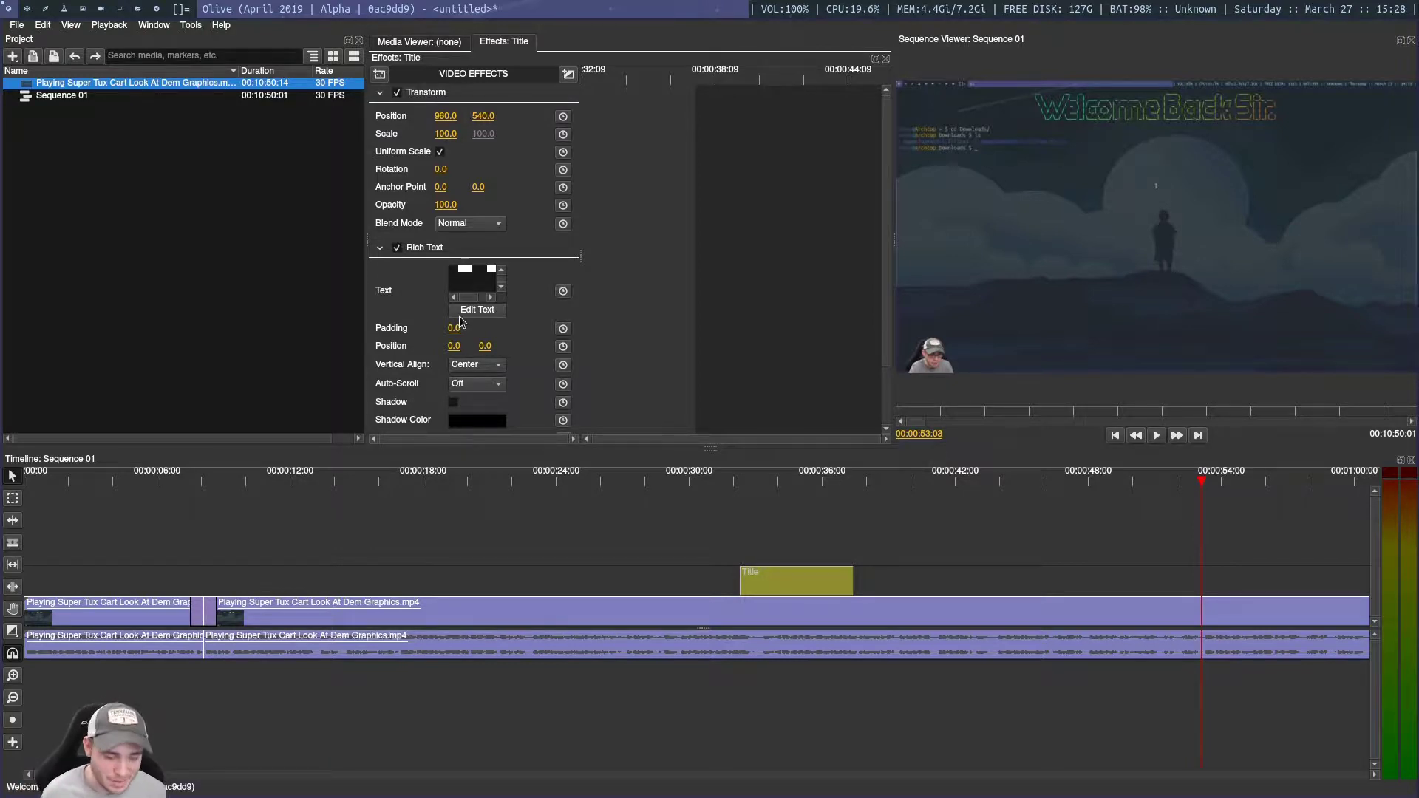
Step: Reconfirm the title text and move the playhead to 00:00:35:05 to preview 'hello world'
{"action": "scroll", "coordinate": [423, 342], "scroll_direction": "down", "scroll_amount": 3}
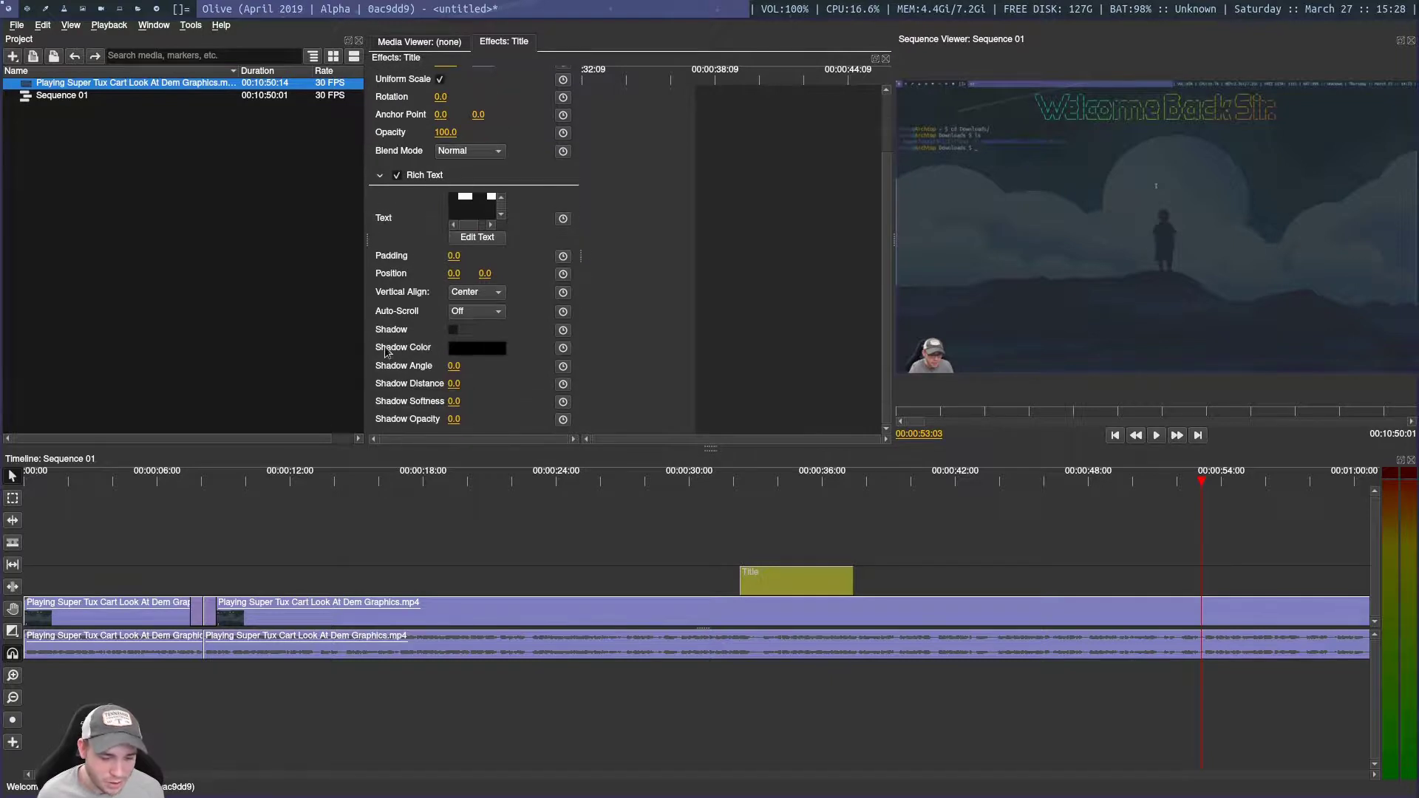
{"action": "left_click", "coordinate": [464, 238]}
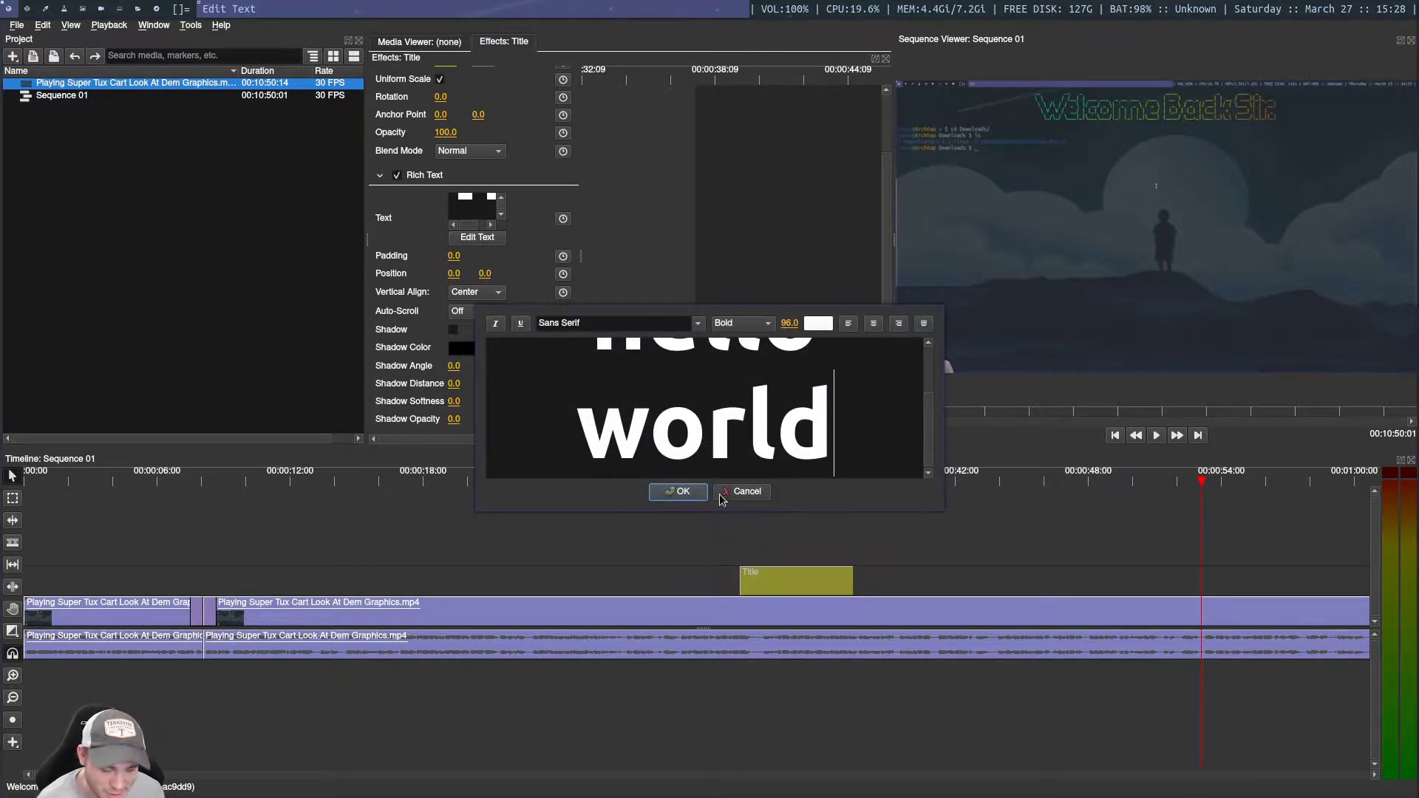
{"action": "left_click", "coordinate": [676, 492]}
{"action": "left_click", "coordinate": [805, 488]}
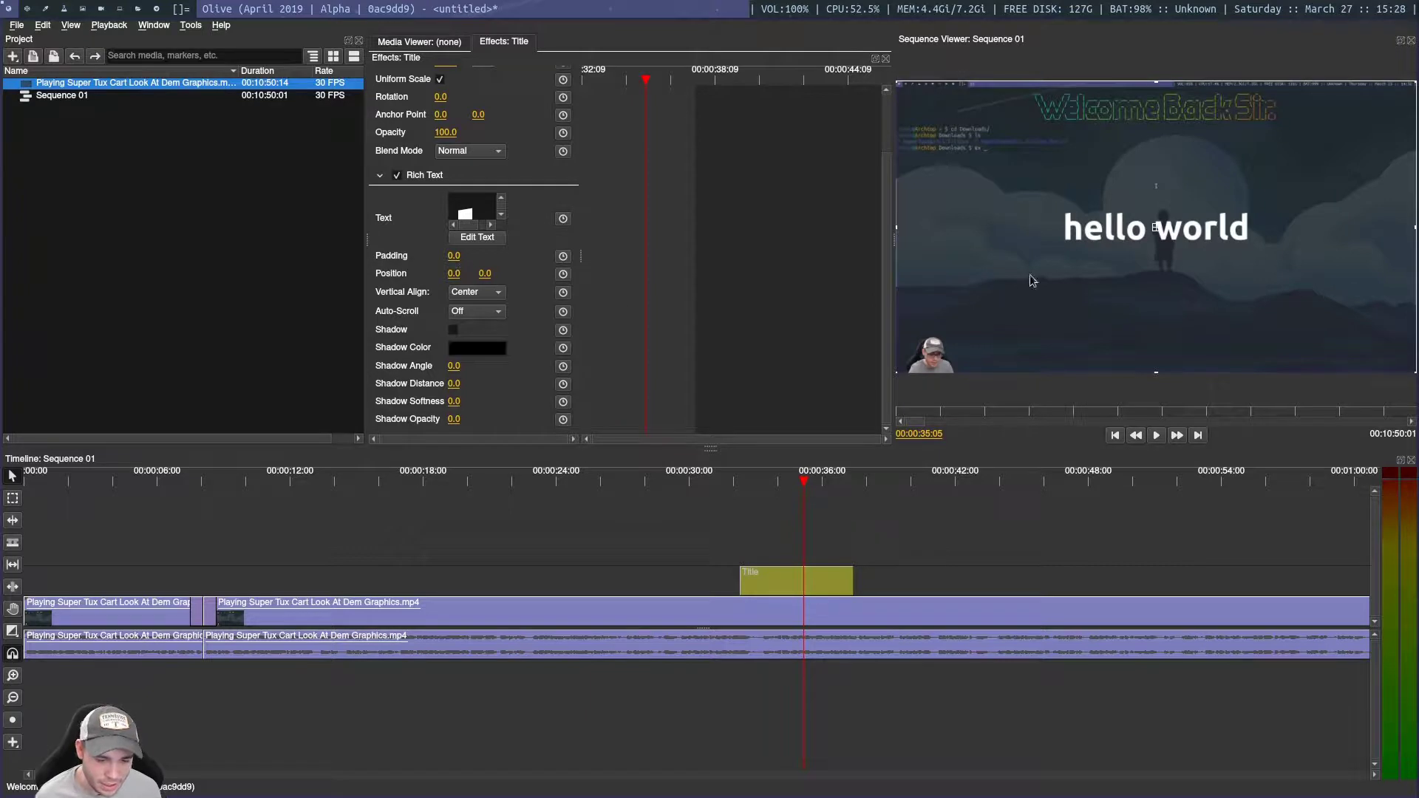
Step: Try title scales around 183 and 0, reset Scale to 100, then adjust Position X
{"action": "scroll", "coordinate": [462, 336], "scroll_direction": "up", "scroll_amount": 2}
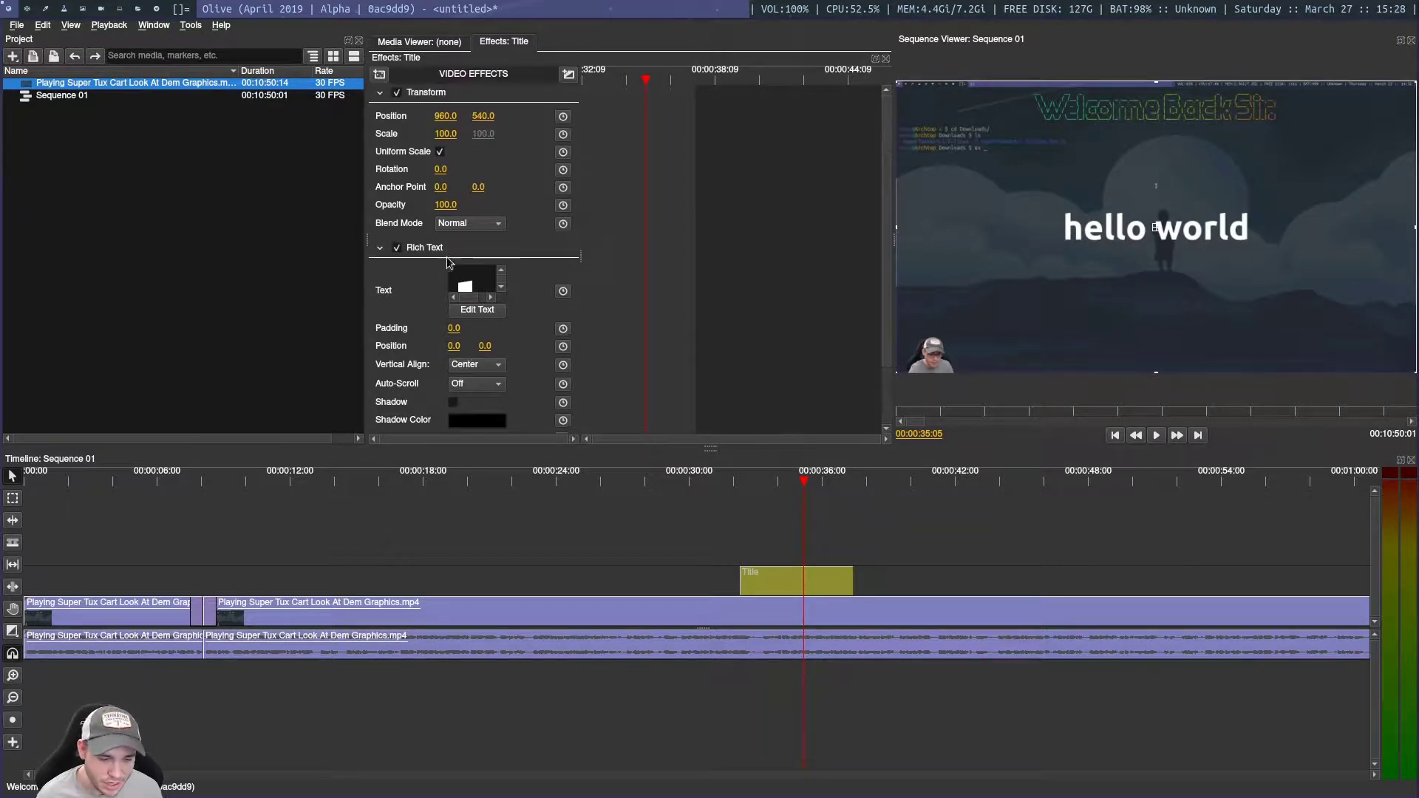
{"action": "left_click_drag", "start_coordinate": [447, 130], "coordinate": [542, 131]}
{"action": "left_click", "coordinate": [445, 133]}
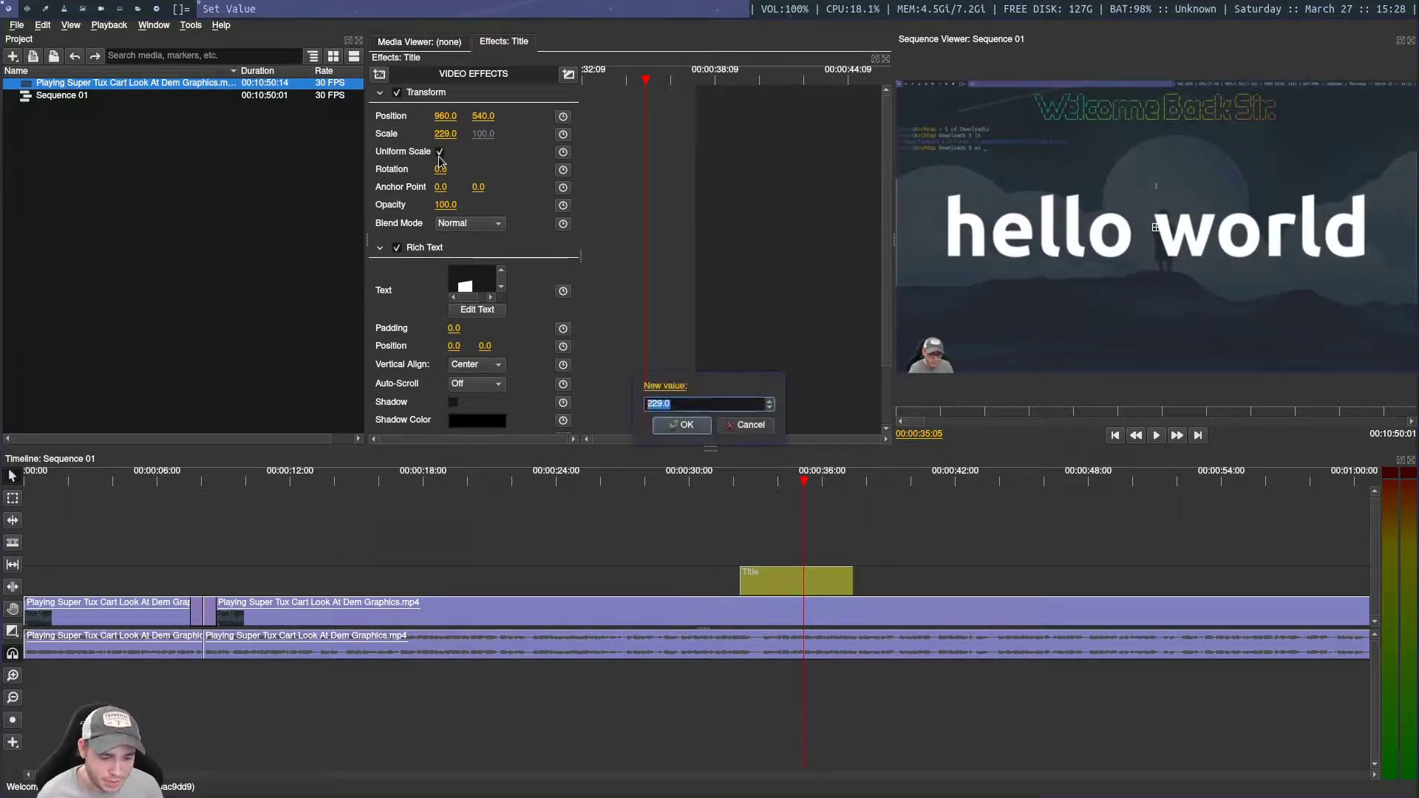
{"action": "key", "text": "BackSpace"}
{"action": "type", "text": "0"}
{"action": "key", "text": "Return"}
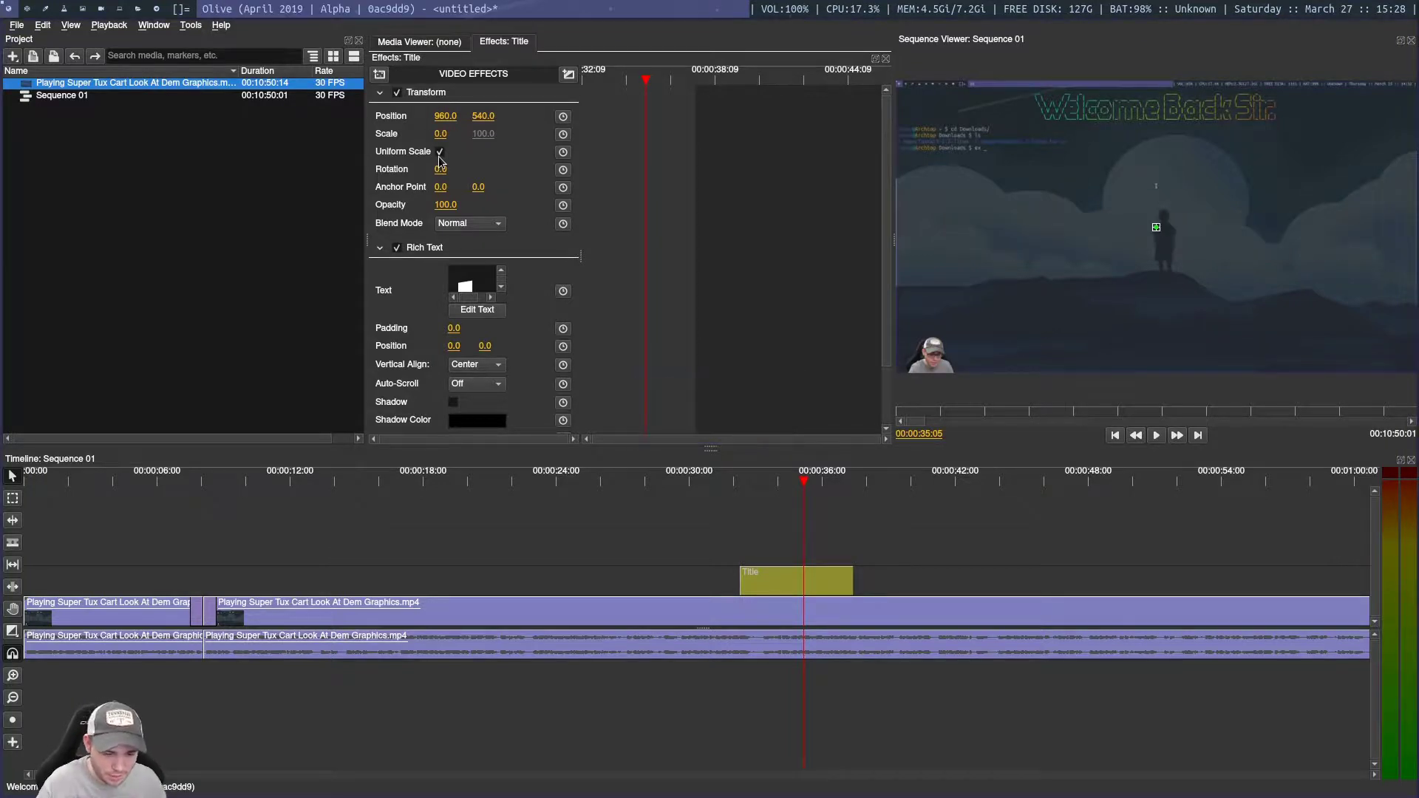
{"action": "left_click", "coordinate": [440, 135]}
{"action": "type", "text": "100"}
{"action": "key", "text": "Return"}
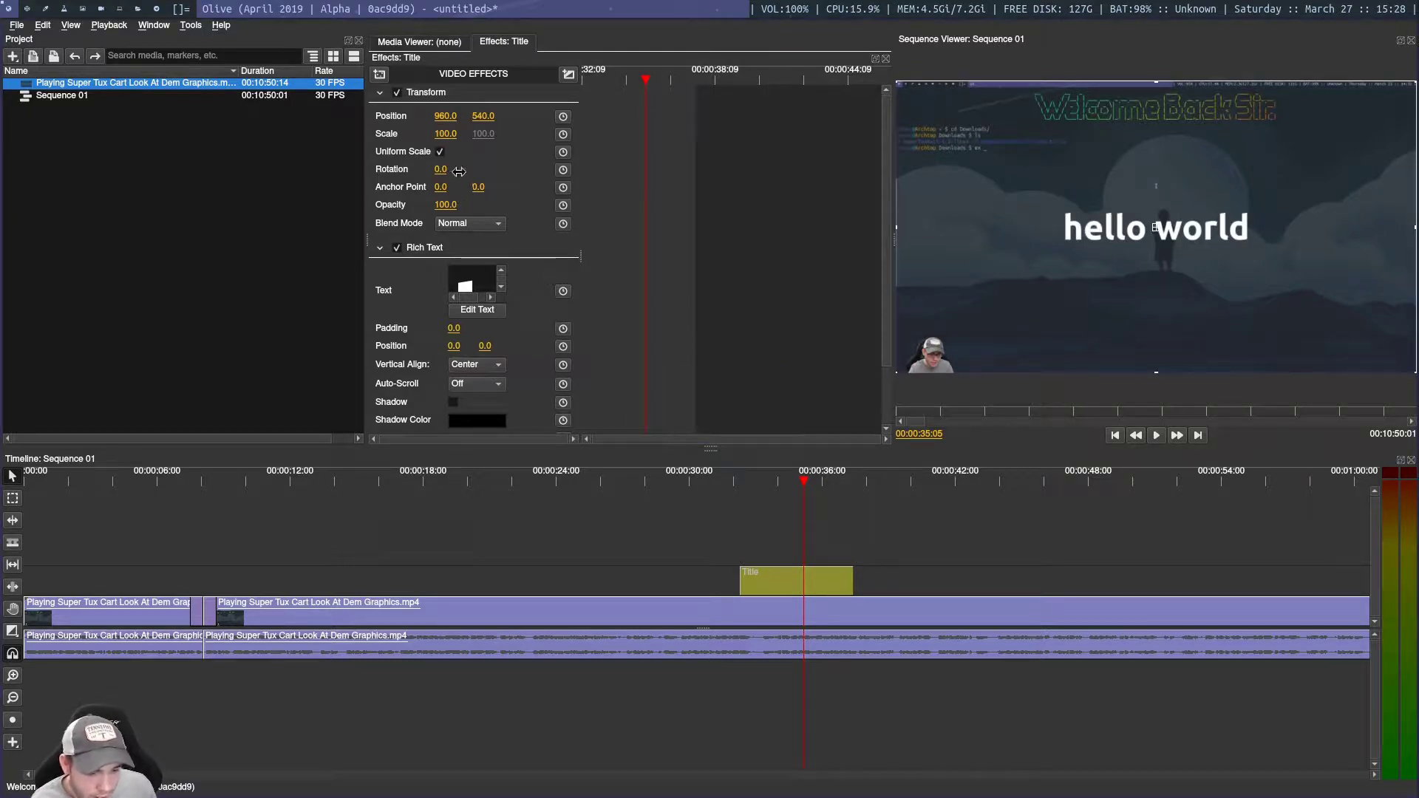
{"action": "left_click_drag", "start_coordinate": [446, 125], "coordinate": [478, 126]}
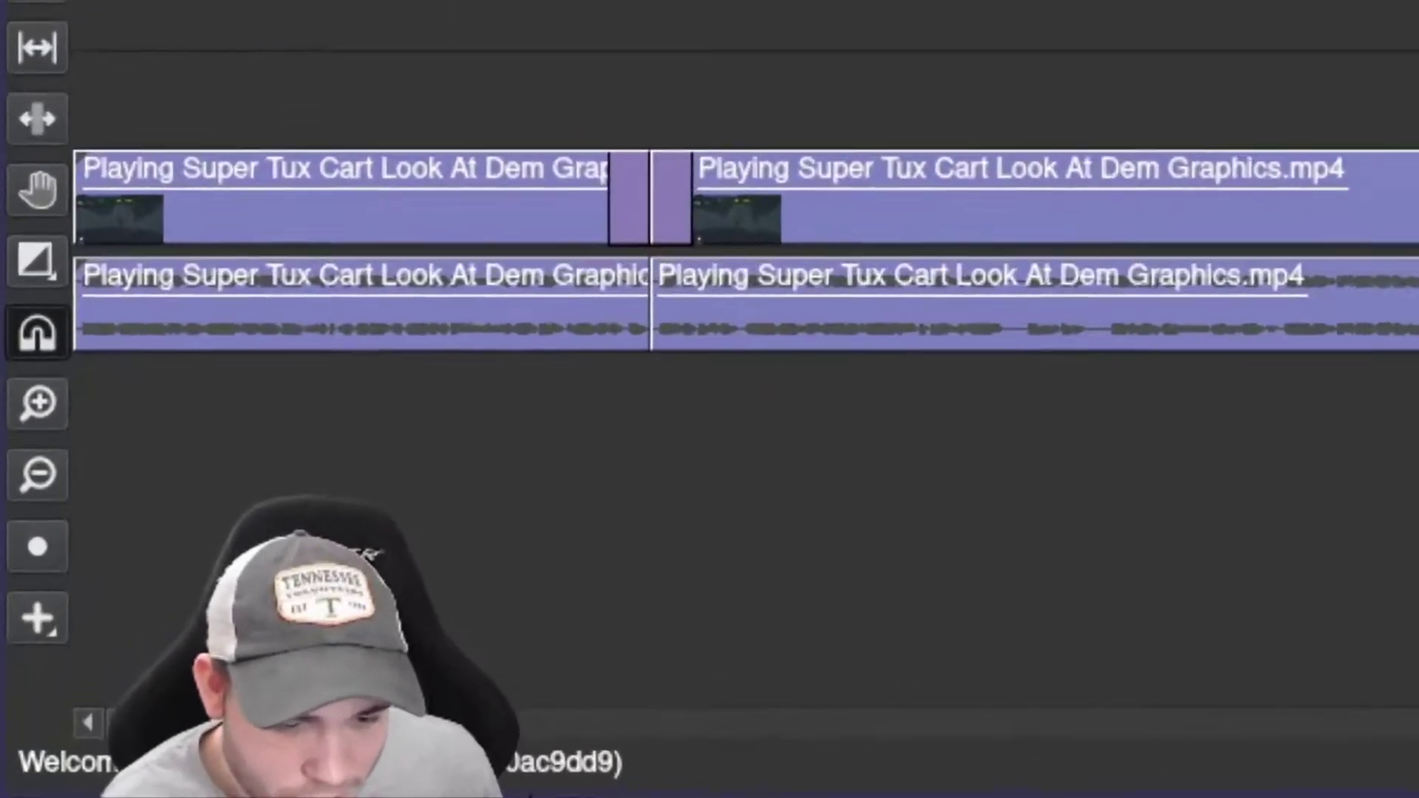